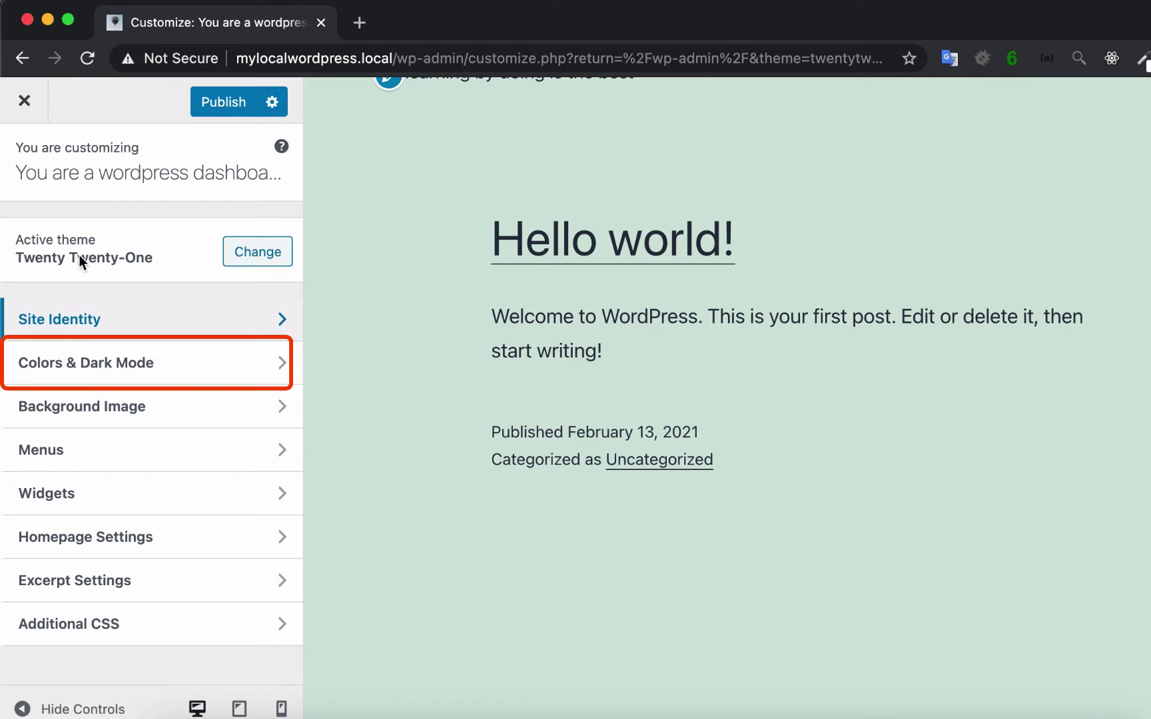
- Preview pink and beige backgrounds, then restore the default #d1e4dd green background colour
left_click(117, 371)
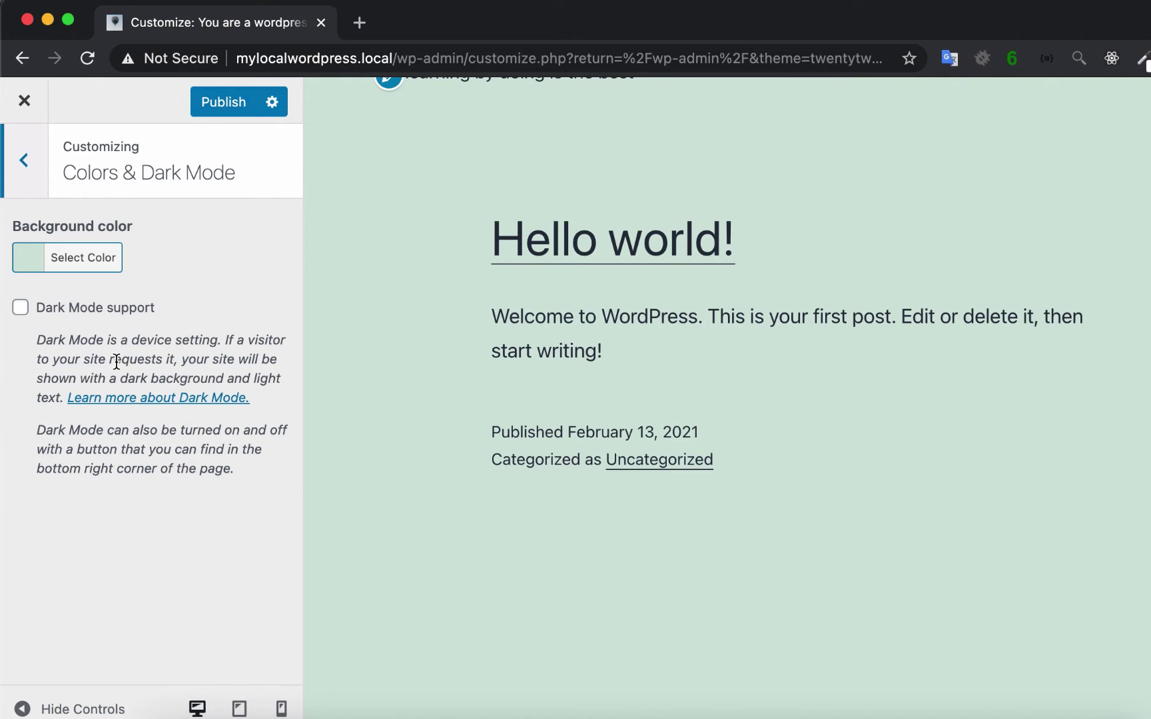
left_click(77, 263)
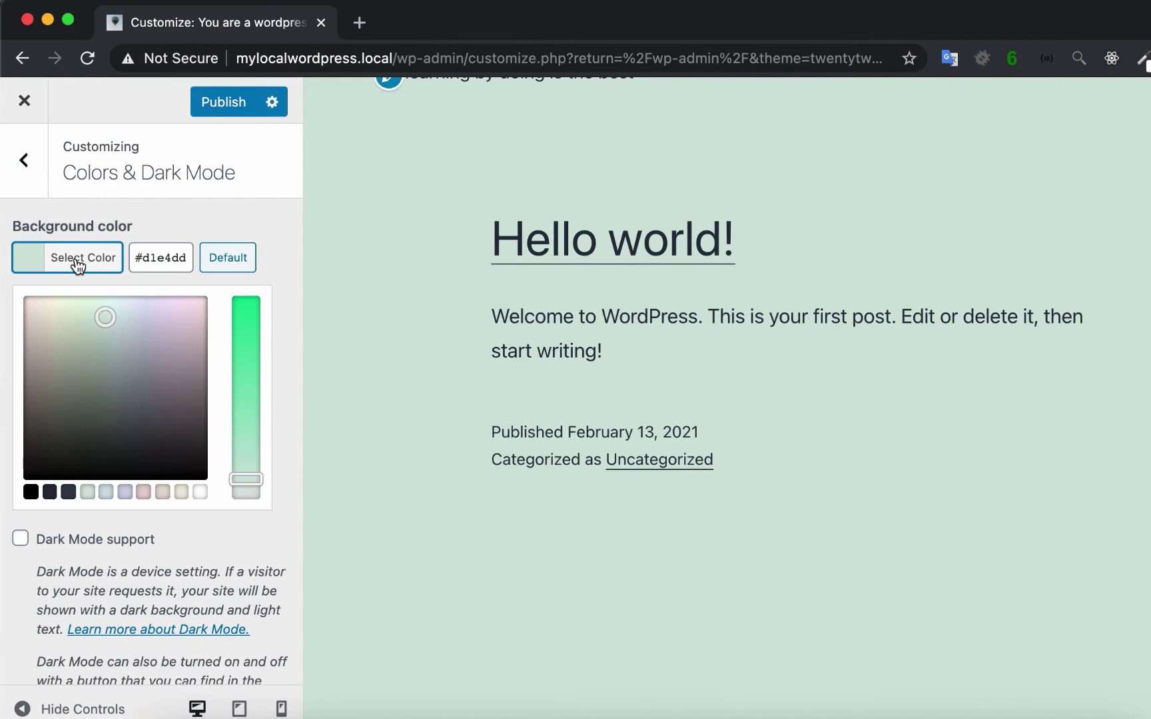
left_click(144, 493)
left_click(163, 492)
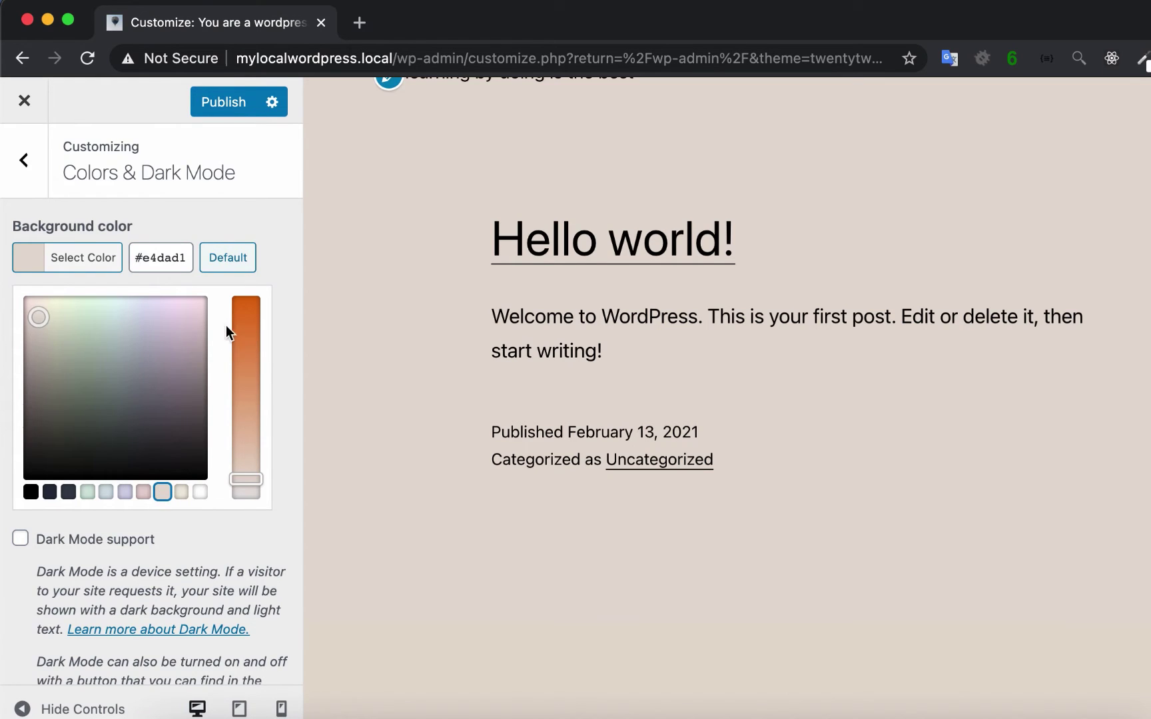
left_click(237, 266)
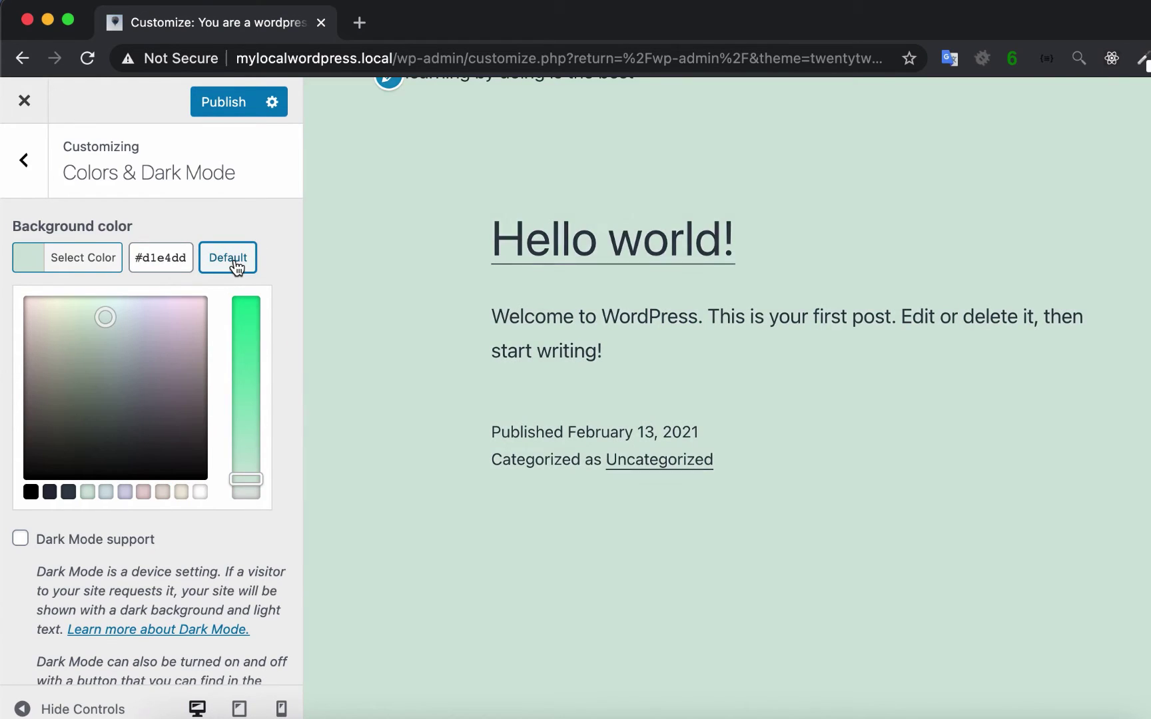
left_click(23, 170)
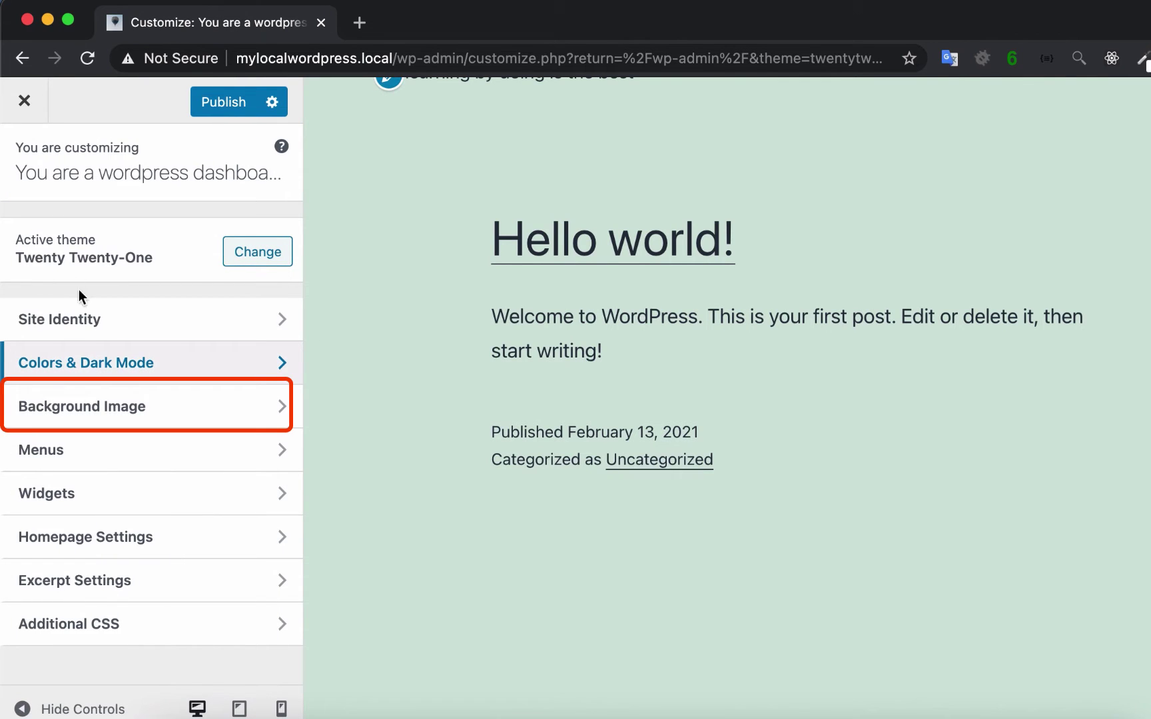
- Set the Calm Relax Happy logo (relax-logo.png) as the tiled site background image
left_click(115, 408)
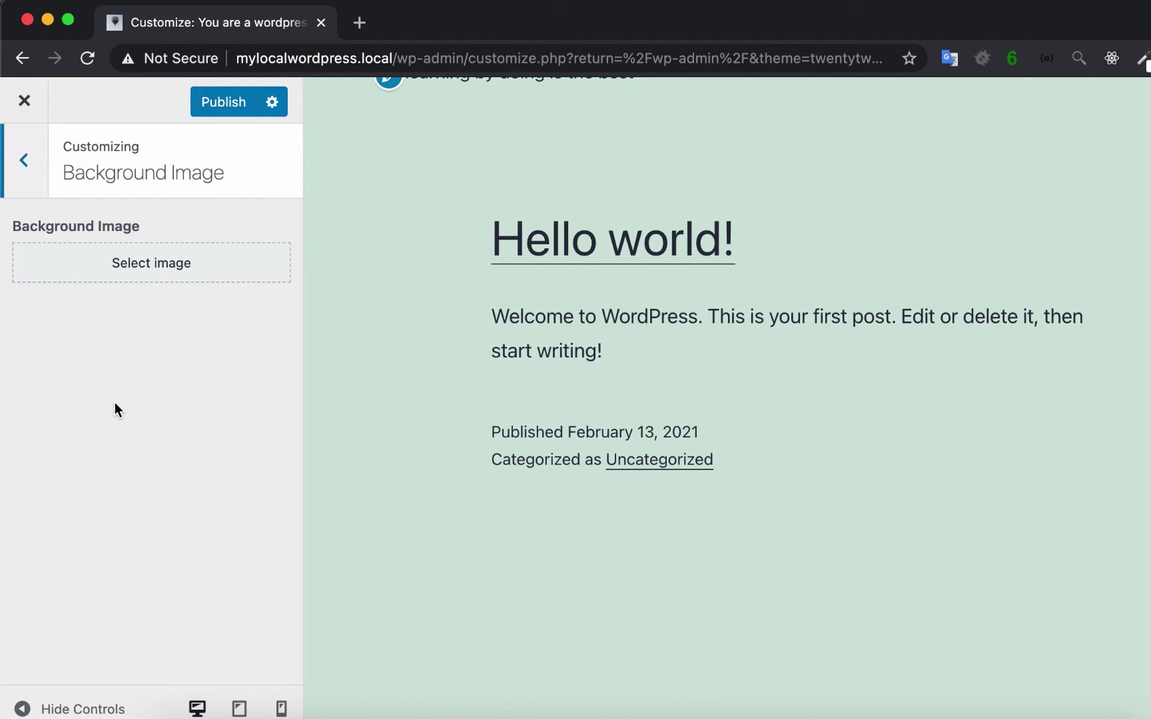
left_click(144, 261)
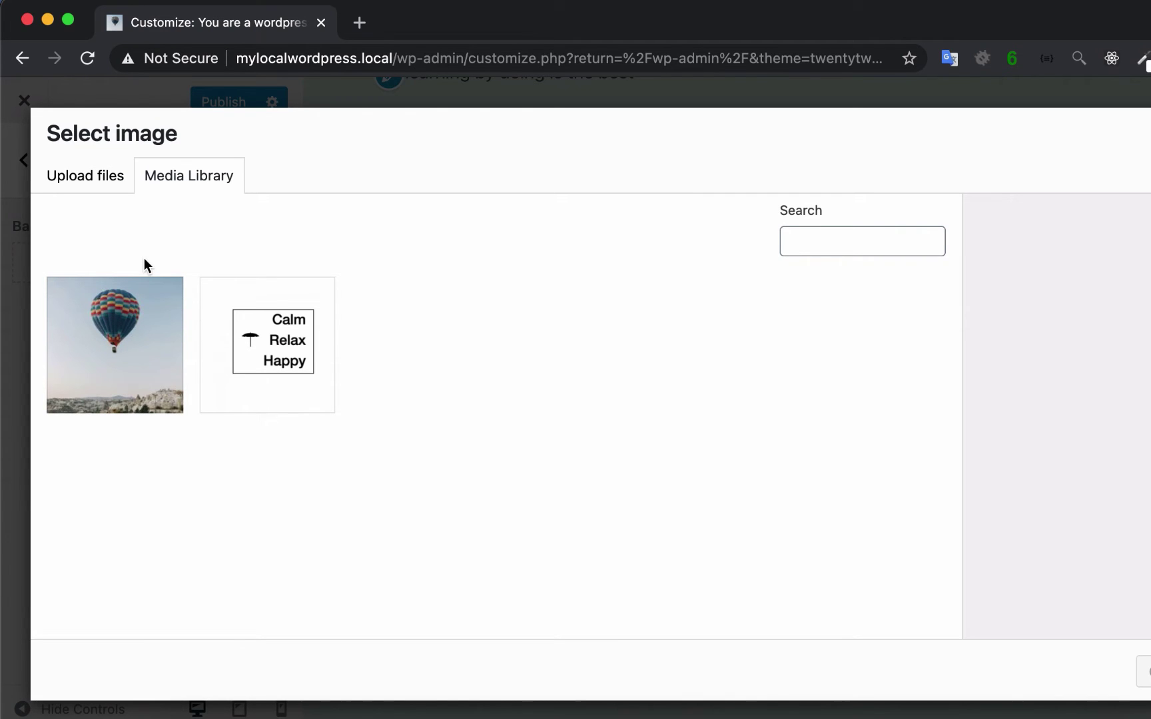
left_click(211, 323)
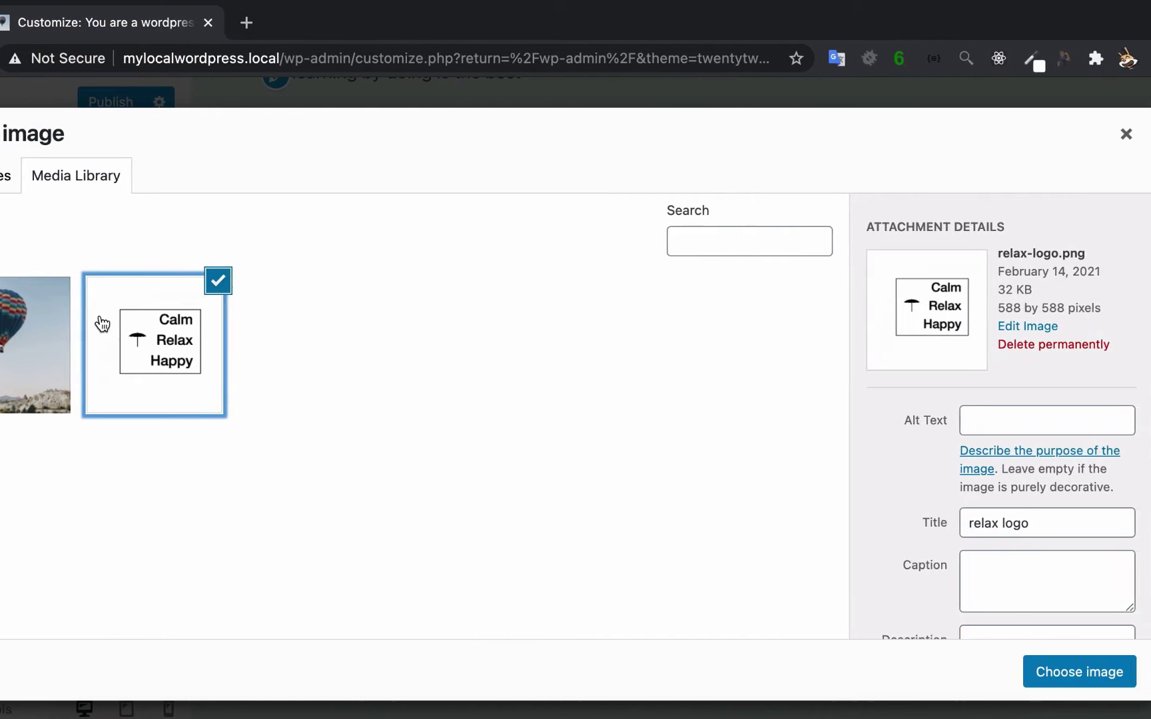
left_click(1055, 672)
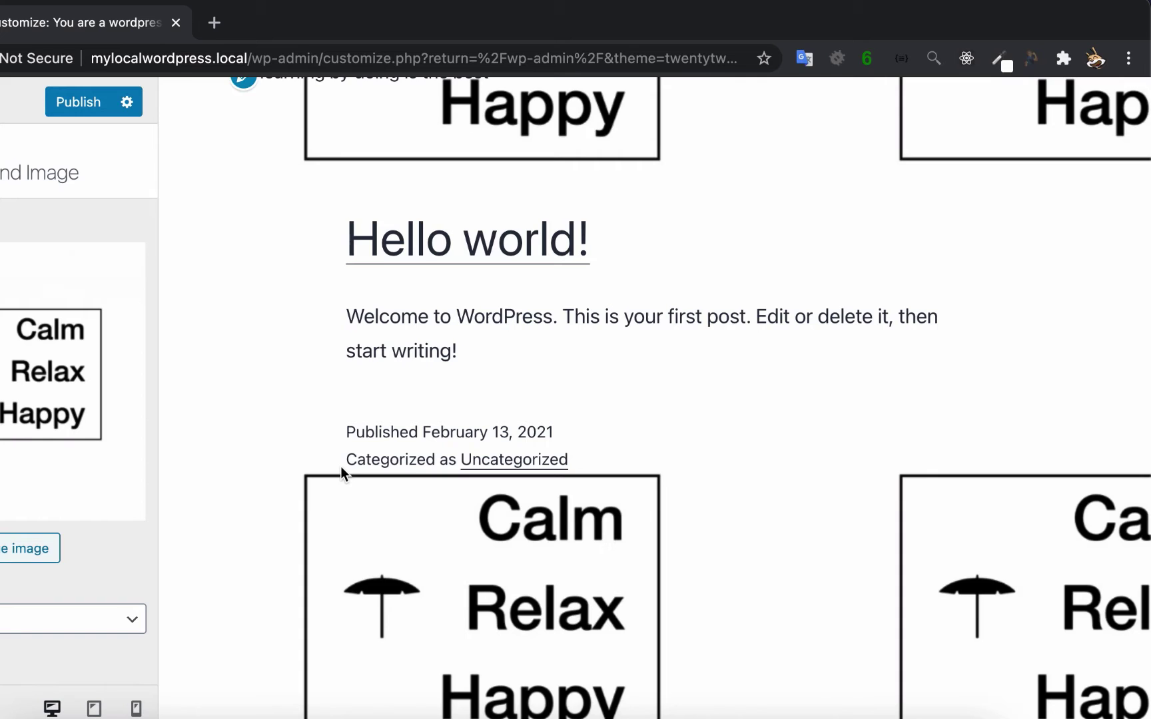
scroll(259, 463, "down", 4)
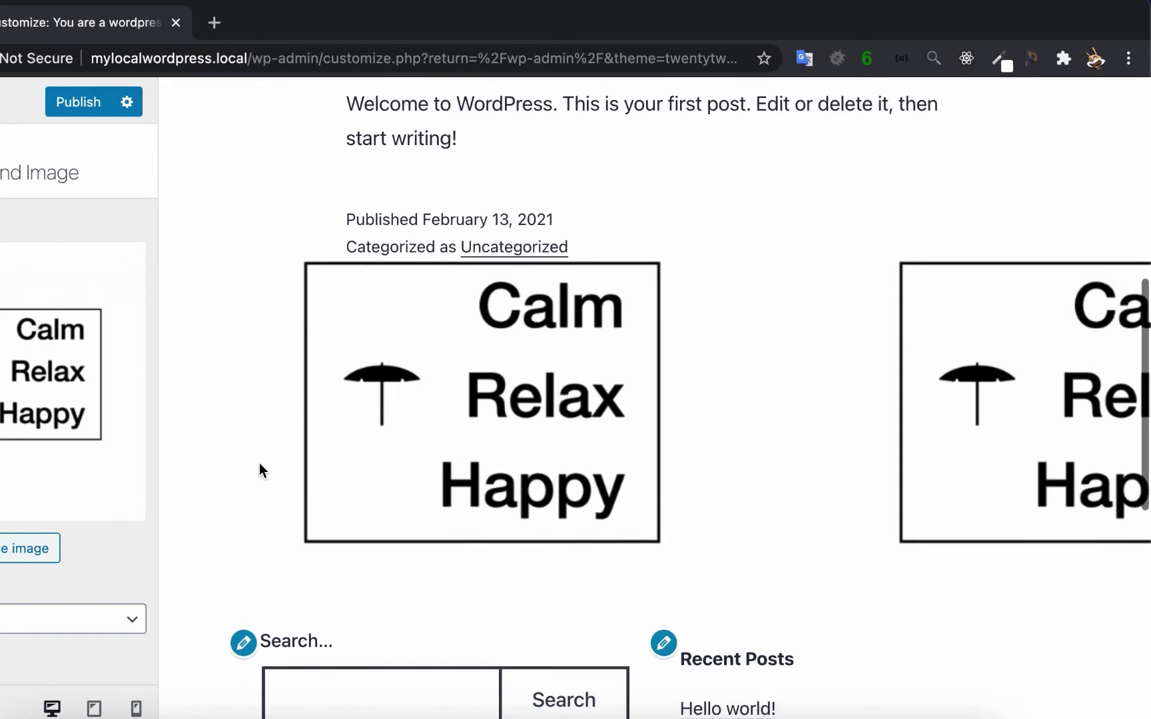
scroll(314, 463, "down", 1)
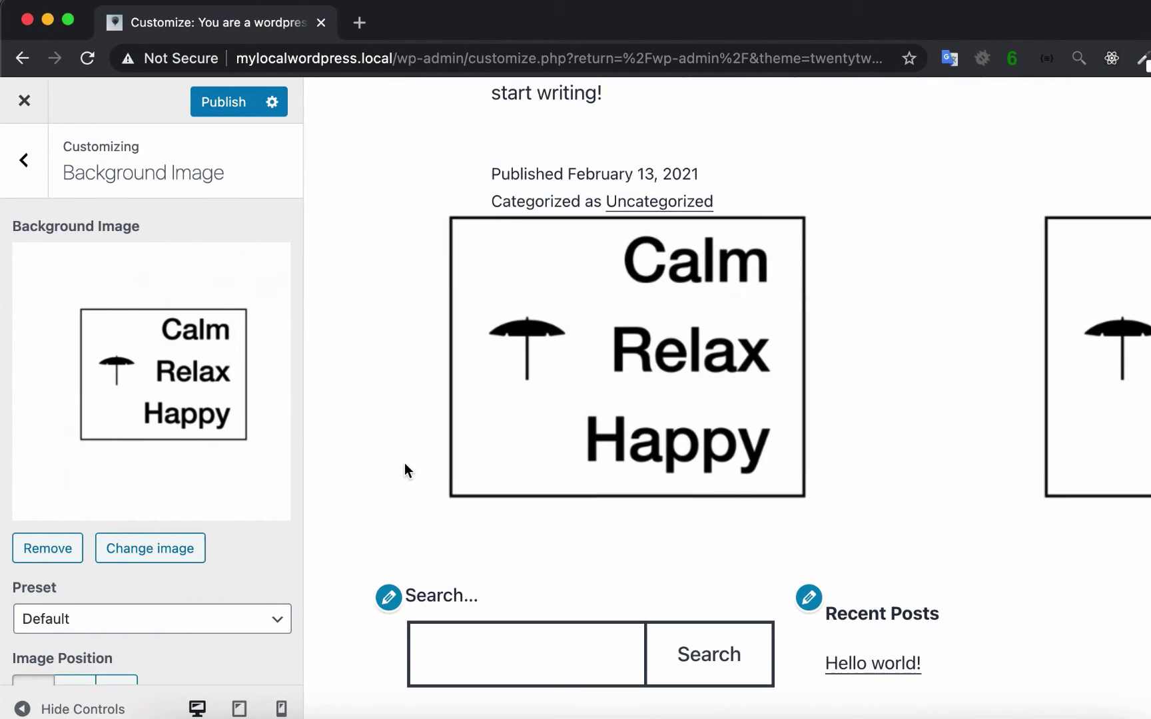
- Replace the logo background image with the hot-air balloon photo
left_click(157, 550)
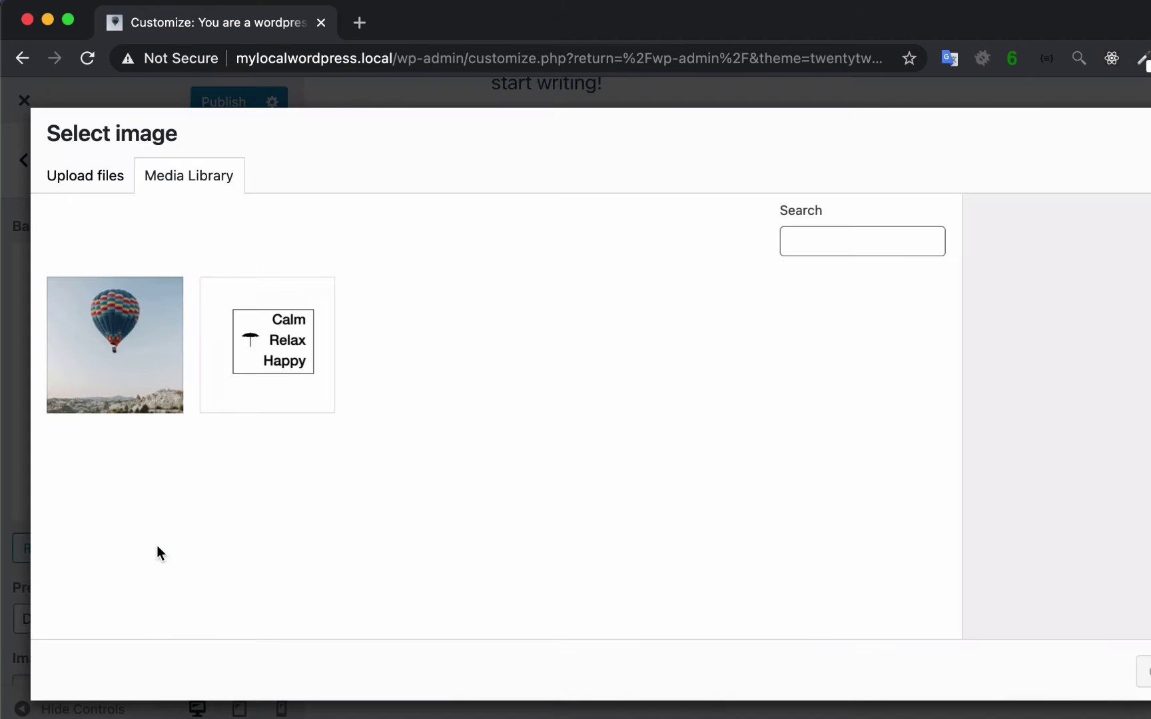
left_click(132, 380)
left_click(1144, 671)
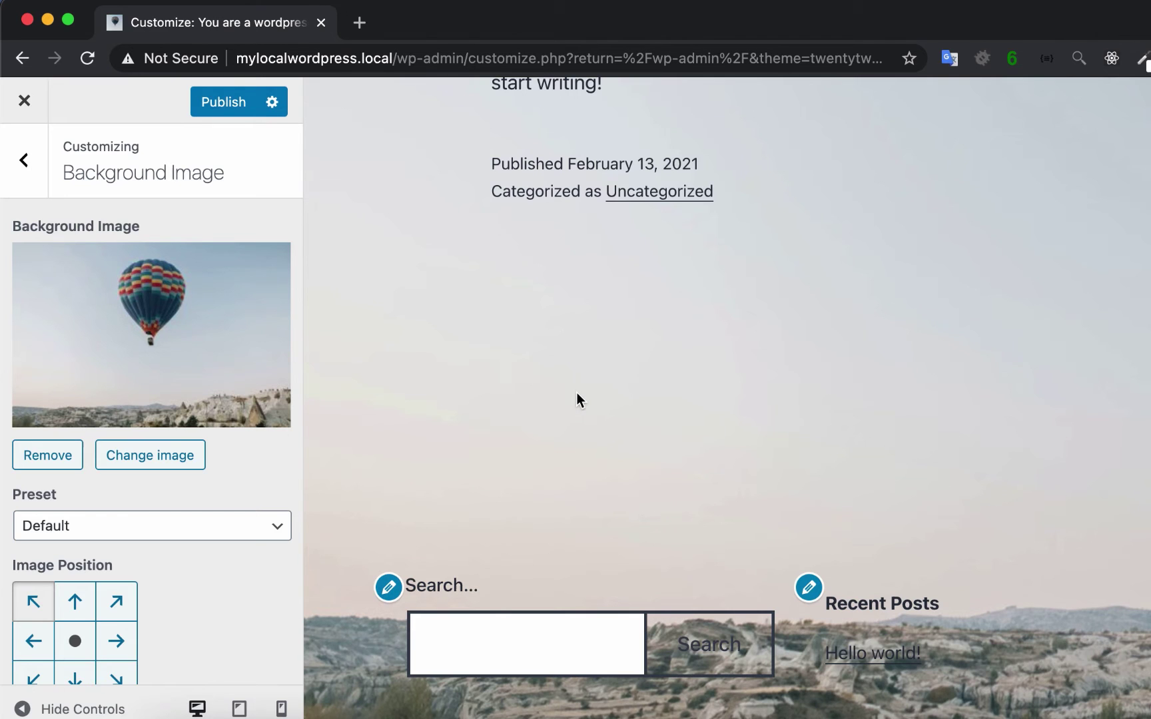
- Turn off Repeat Background Image and centre the background image position
scroll(265, 589, "down", 5)
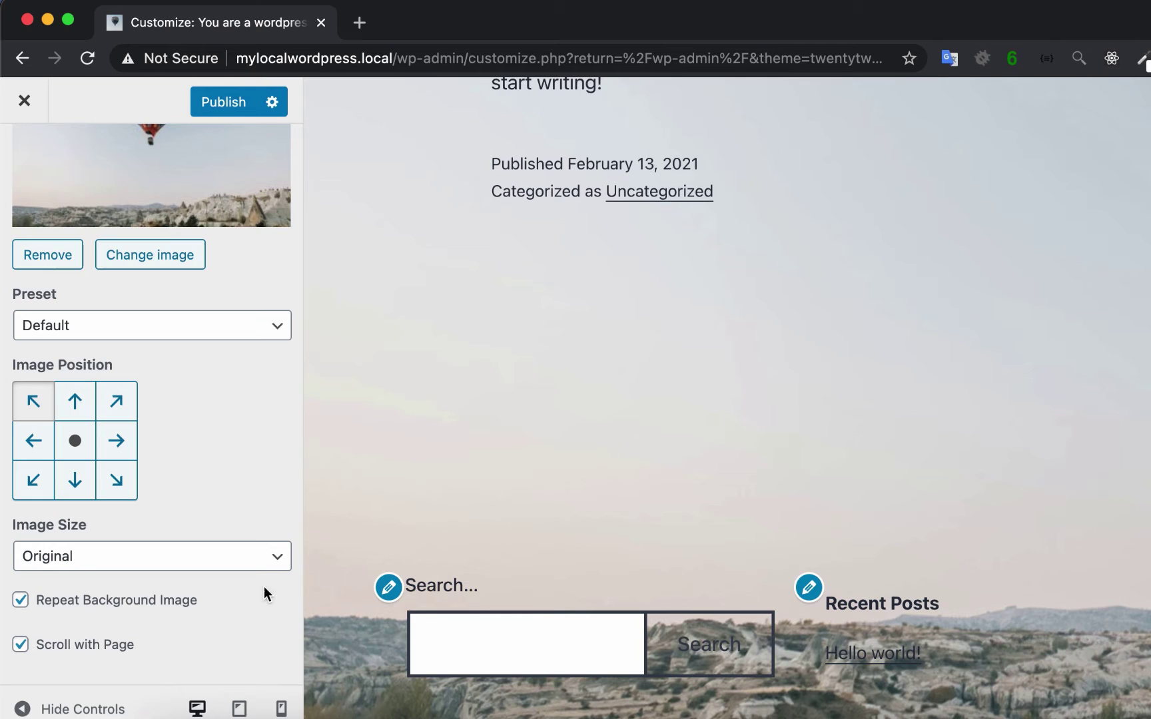
left_click(64, 607)
left_click(76, 443)
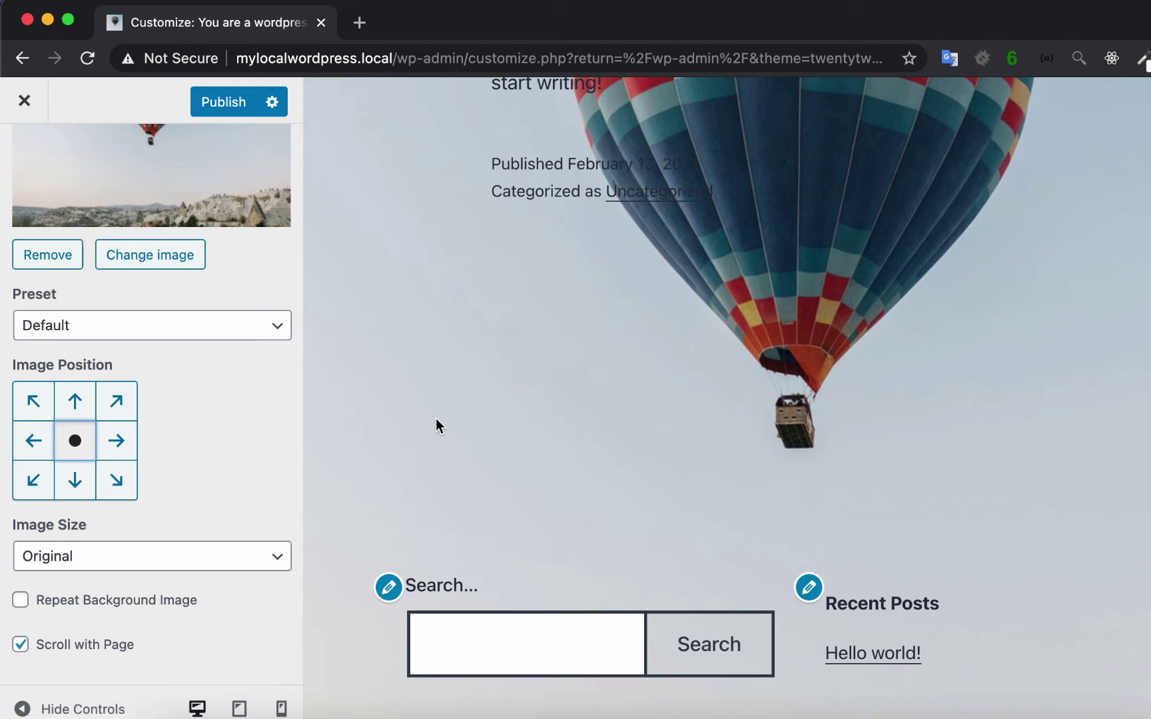
scroll(435, 419, "up", 10)
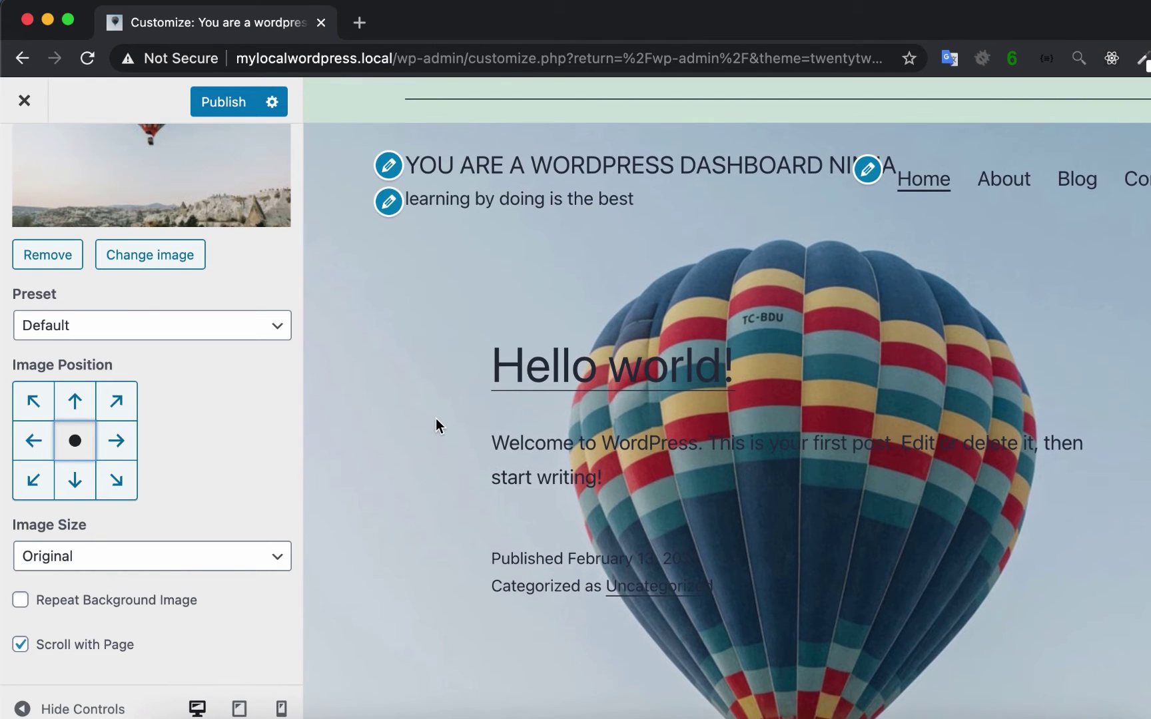
- Hide the controls and scroll the full-width preview to inspect the balloon background
left_click(83, 710)
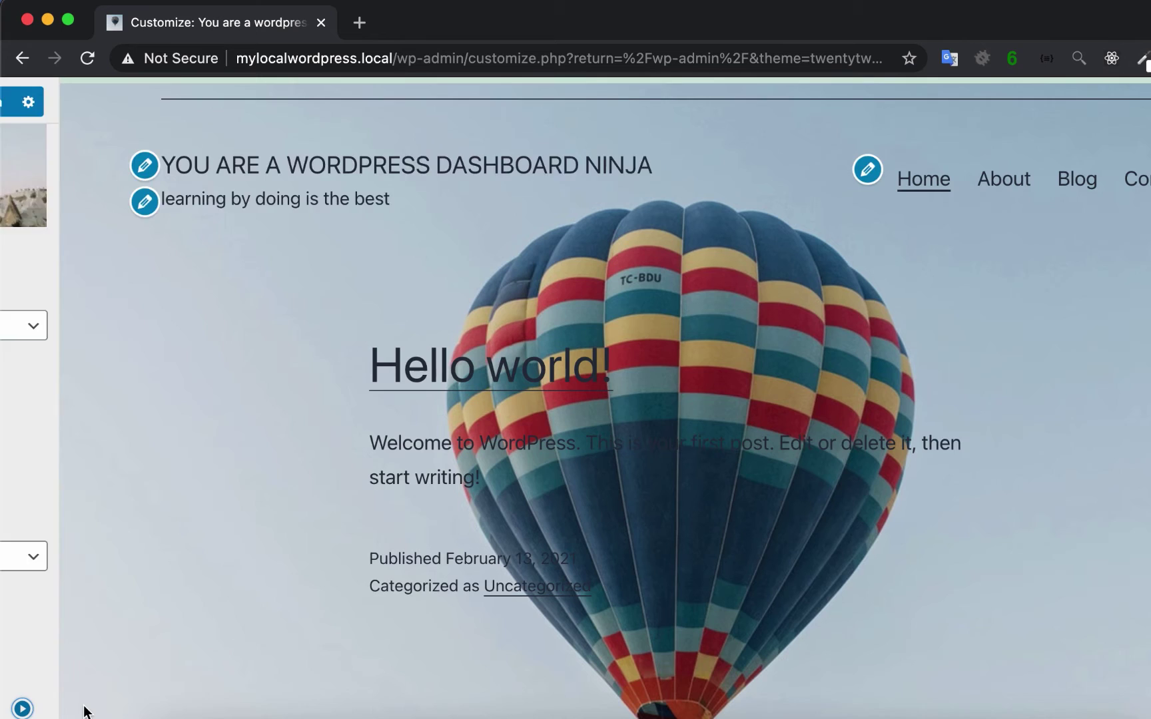
scroll(234, 503, "up", 4)
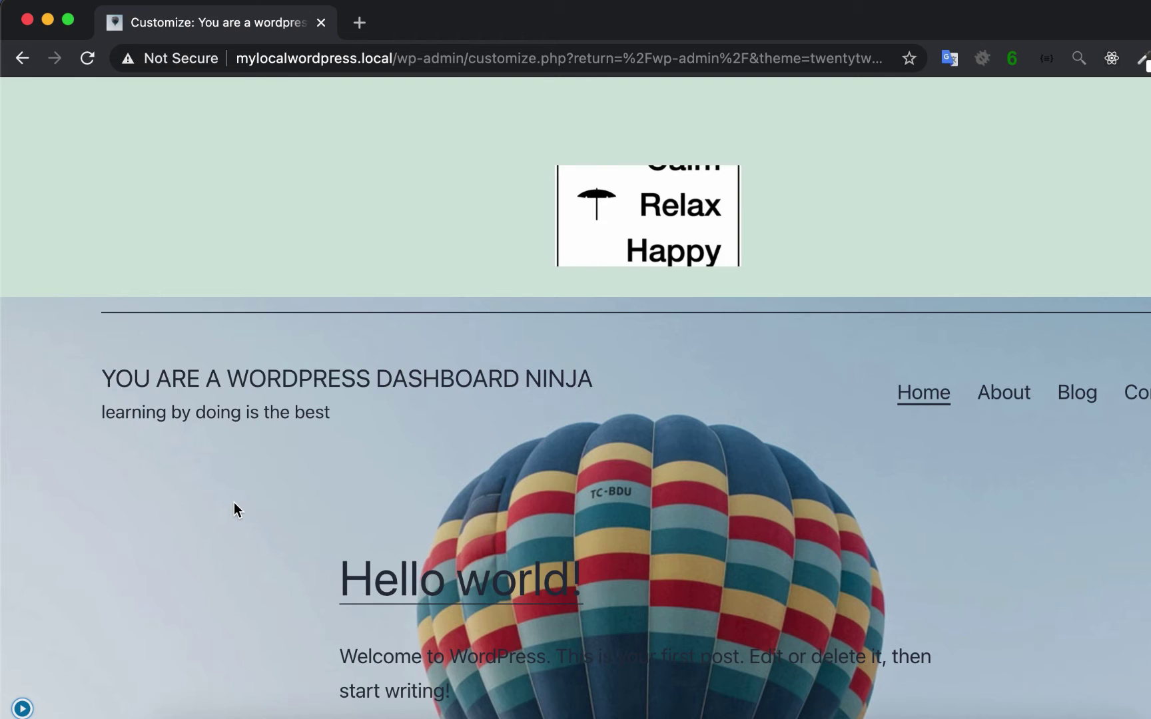
scroll(234, 503, "down", 10)
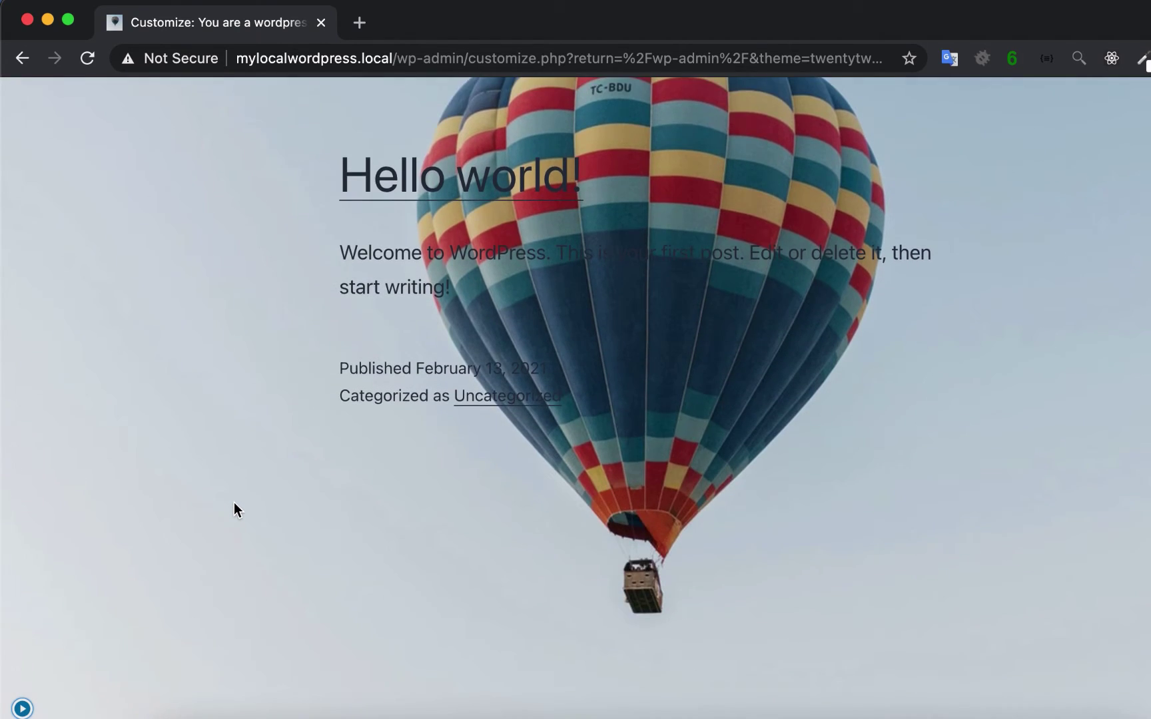
scroll(234, 503, "down", 7)
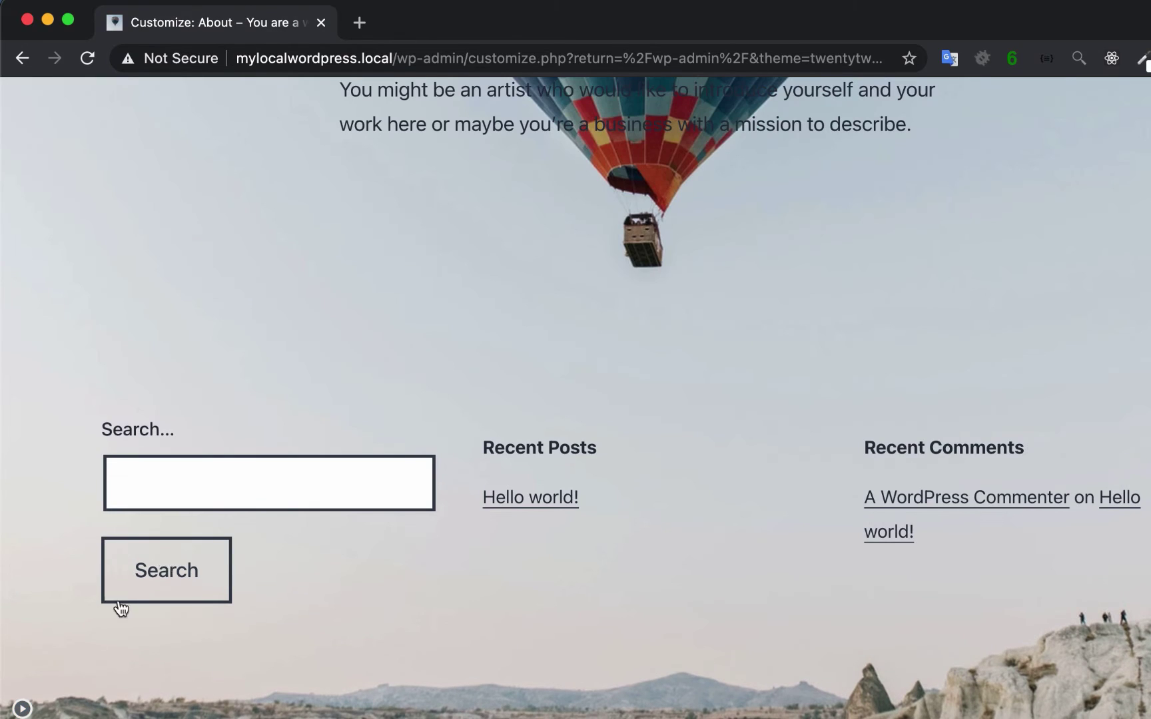
left_click(18, 711)
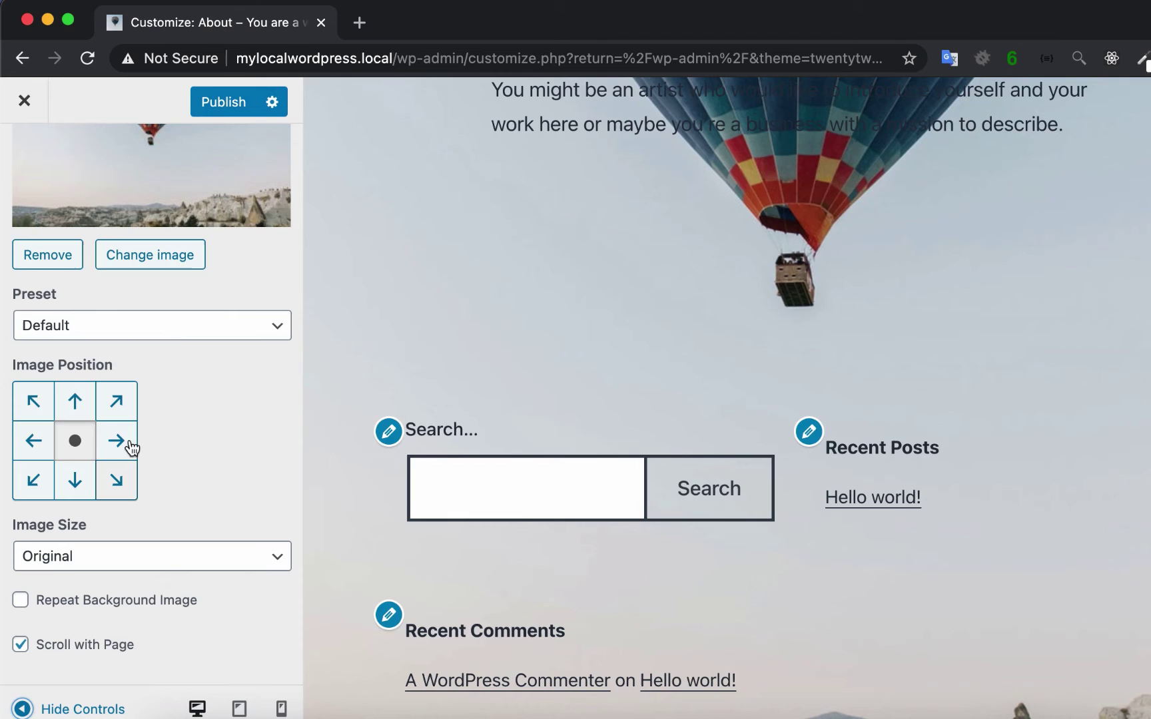
left_click(171, 328)
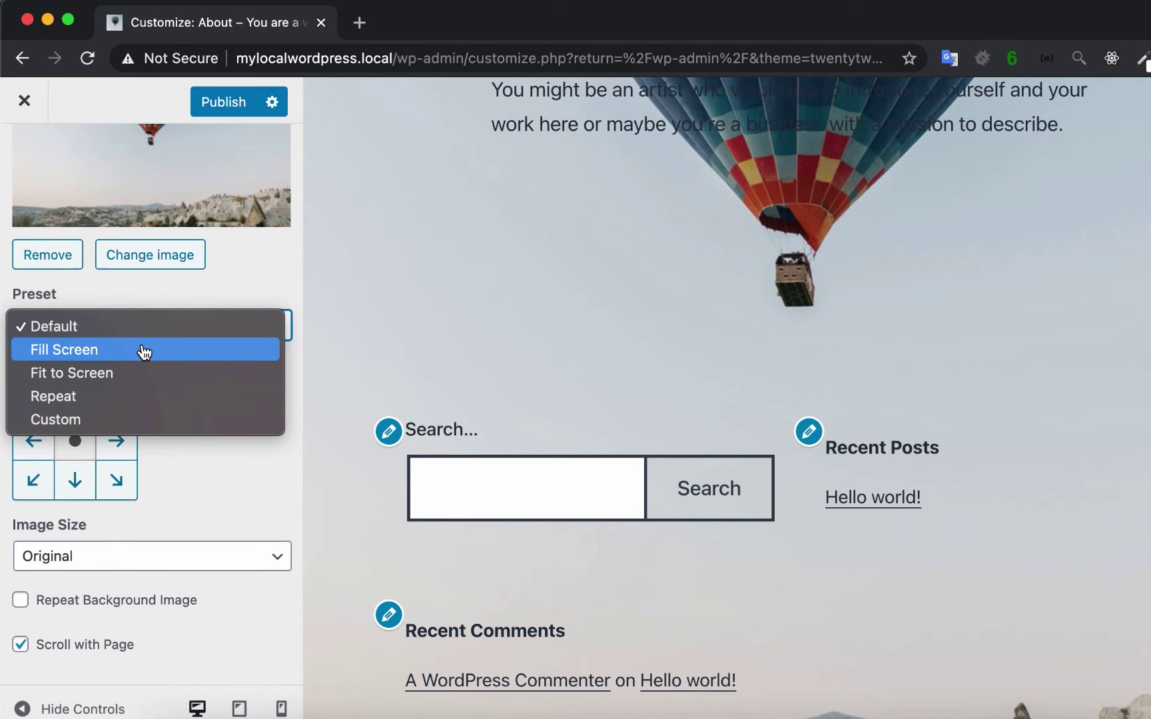
left_click(144, 350)
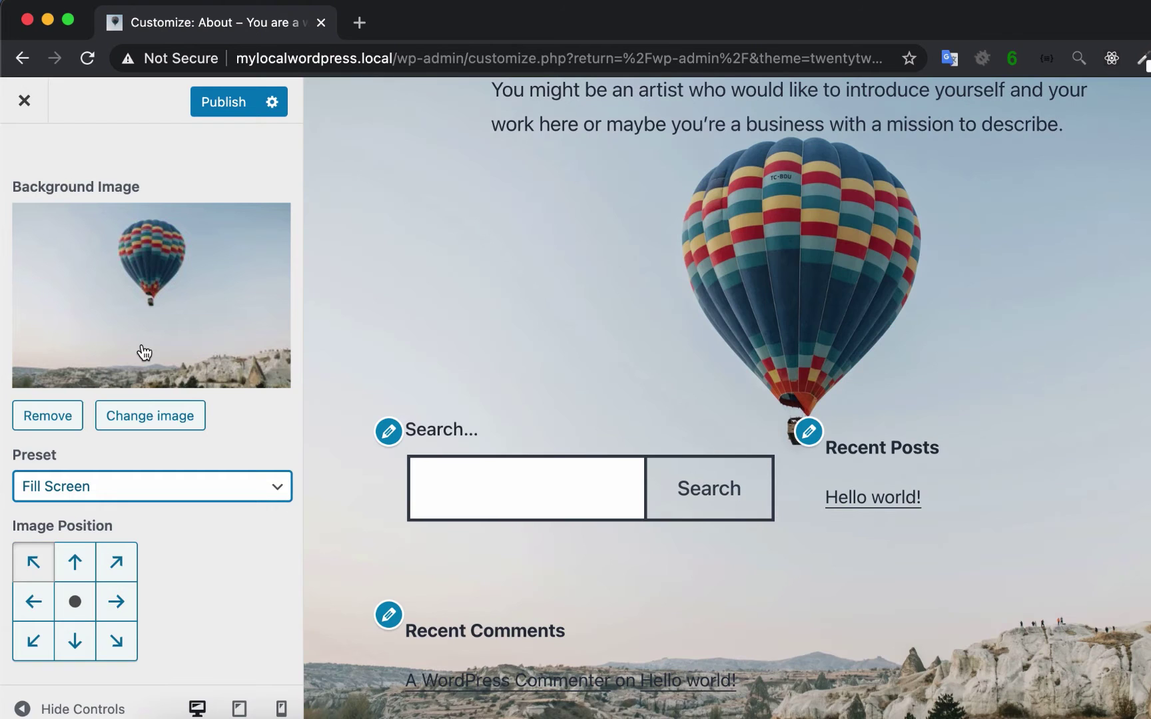
left_click(77, 712)
scroll(334, 401, "up", 5)
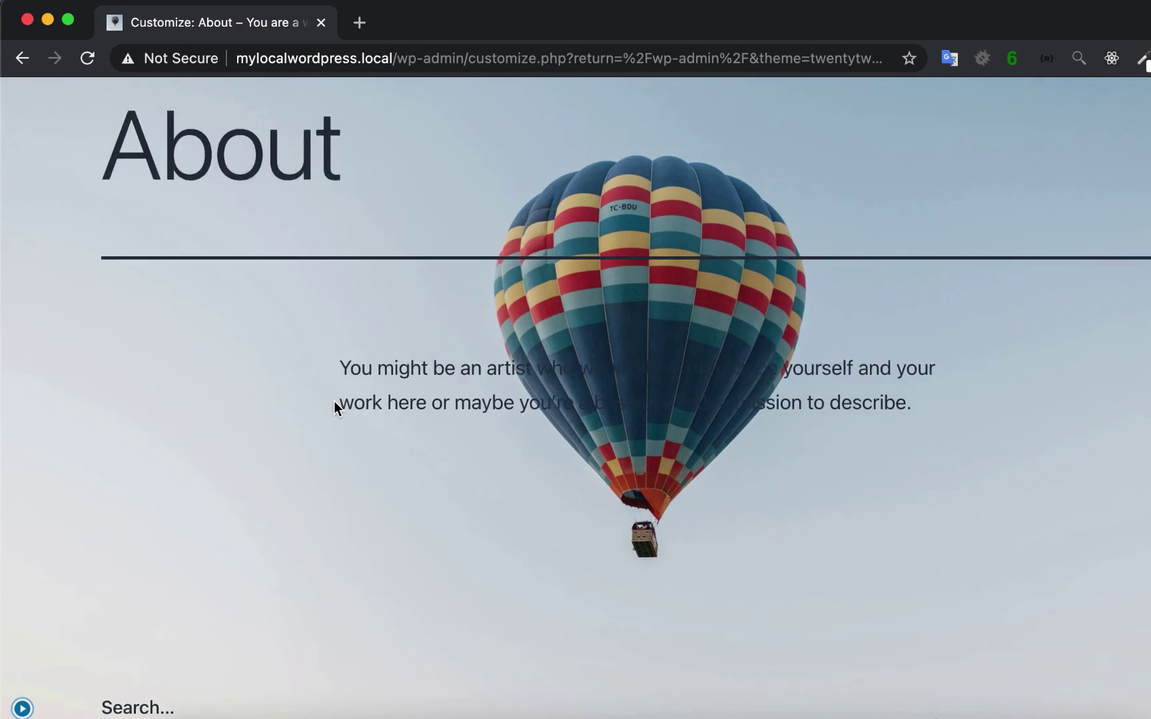
scroll(334, 401, "up", 7)
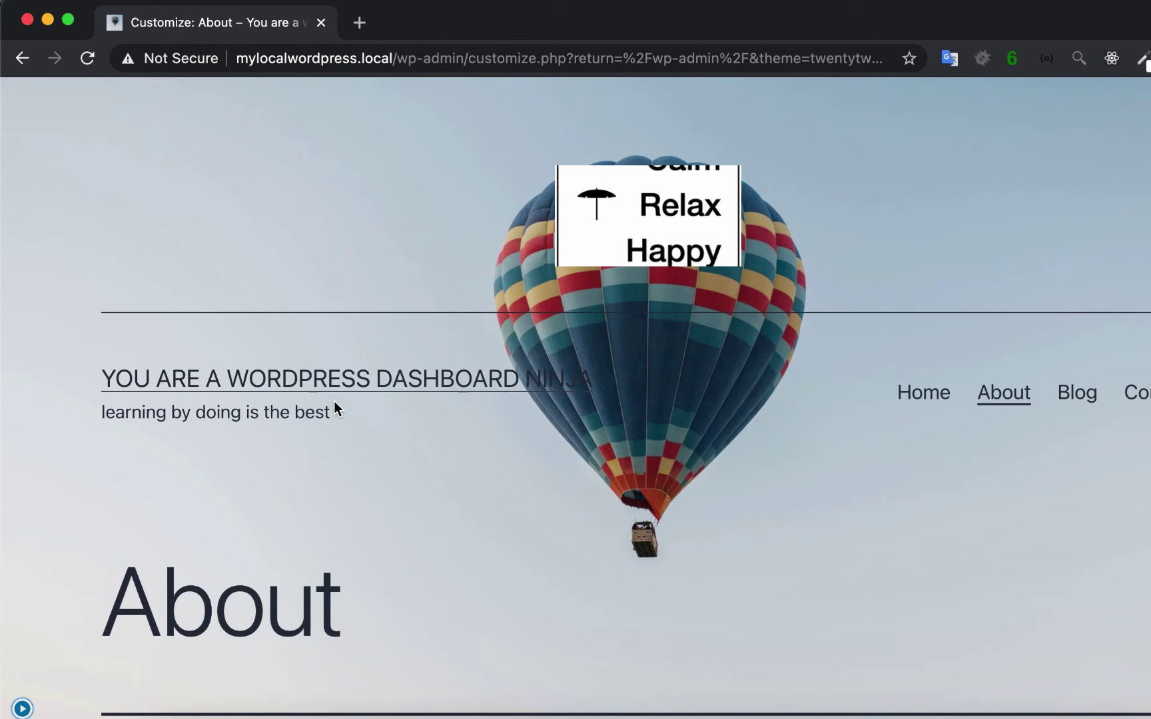
scroll(333, 401, "down", 8)
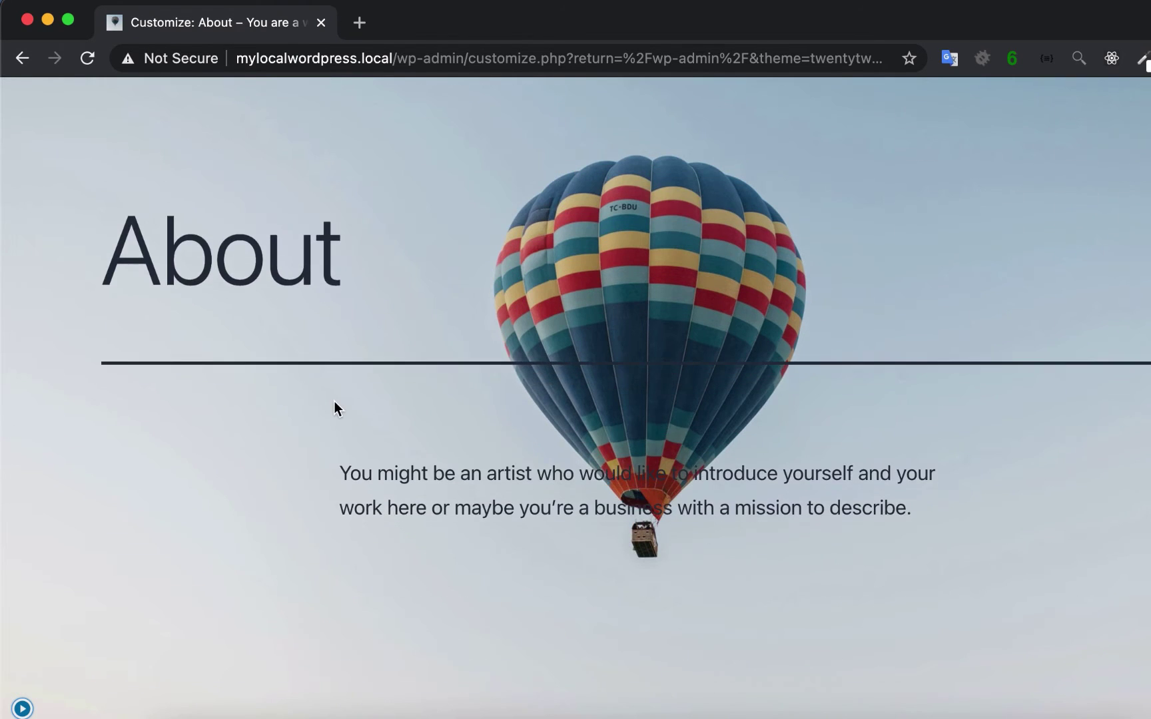
scroll(334, 401, "down", 8)
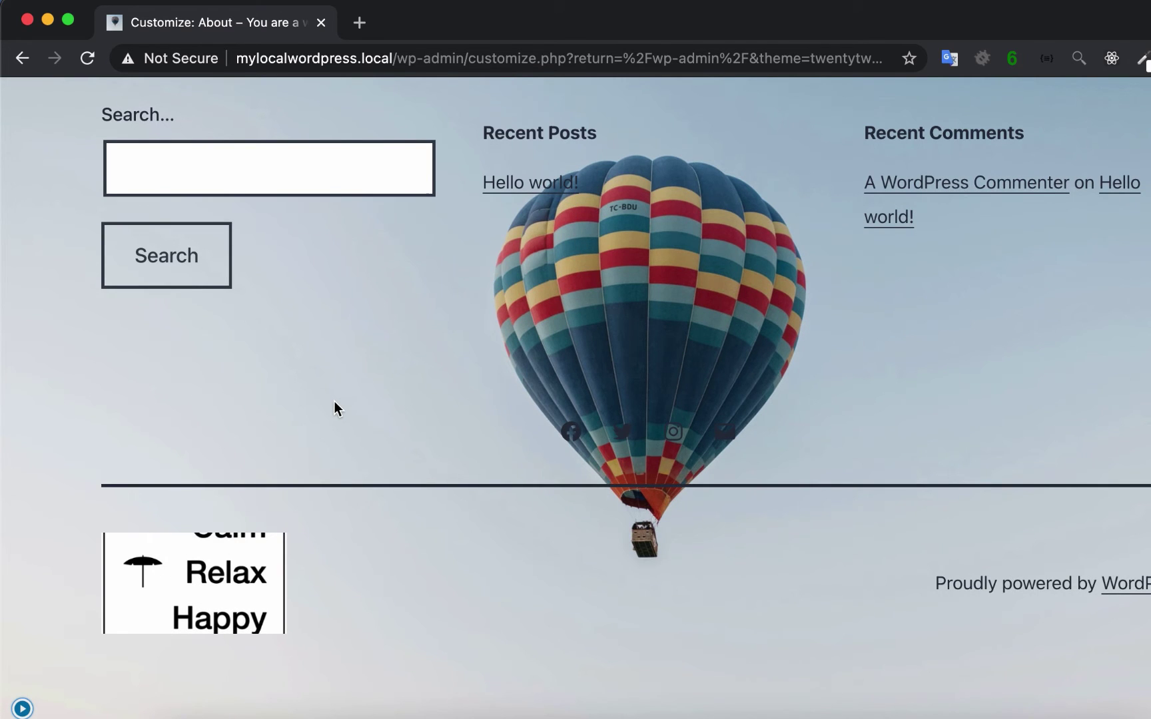
scroll(333, 401, "up", 2)
scroll(333, 403, "up", 10)
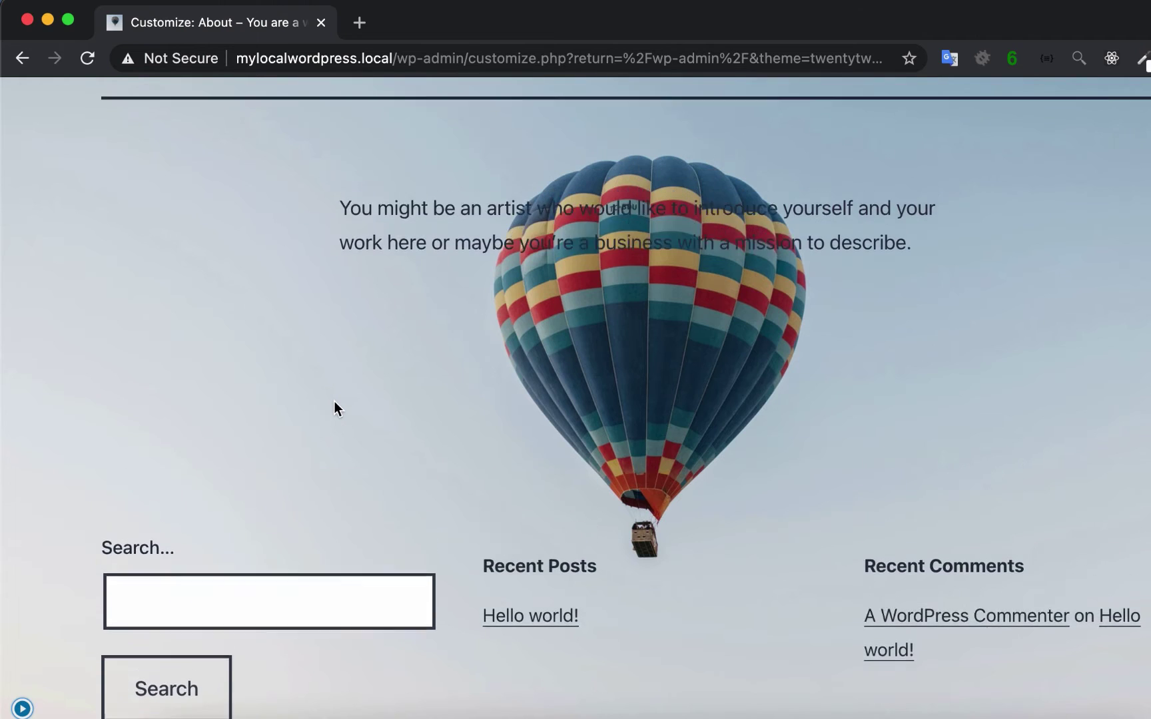
scroll(334, 401, "up", 10)
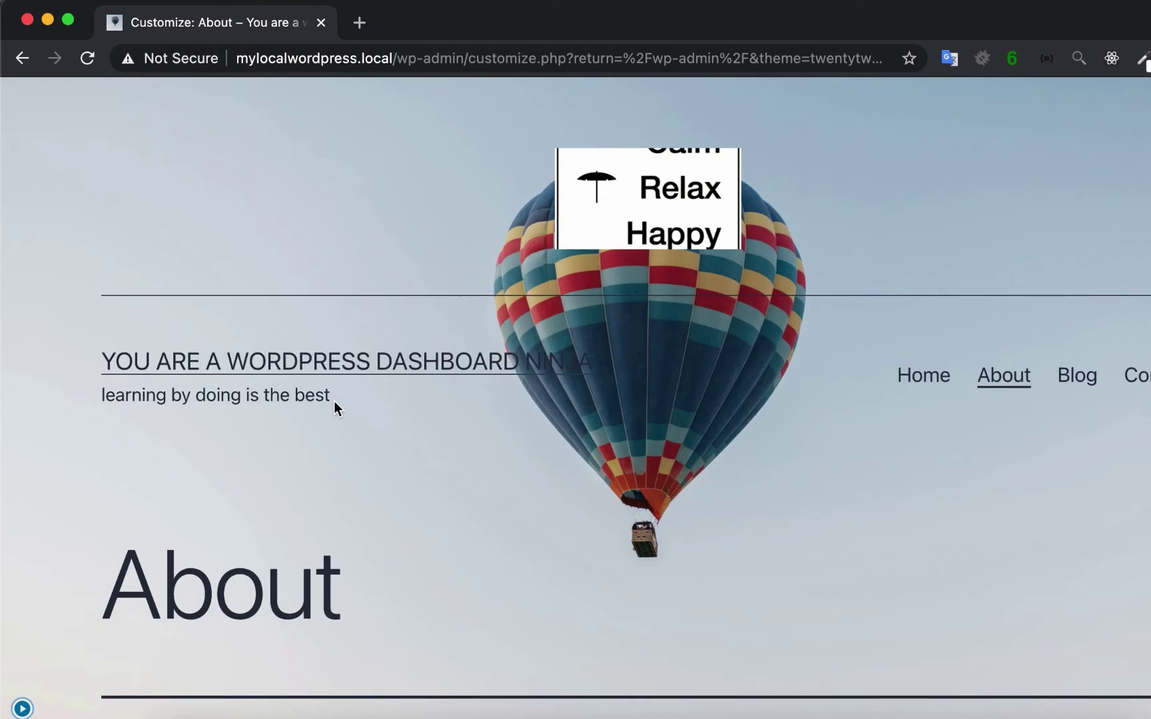
- Remove the hot-air balloon background image, leaving plain green, and go to the Menus section
left_click(22, 709)
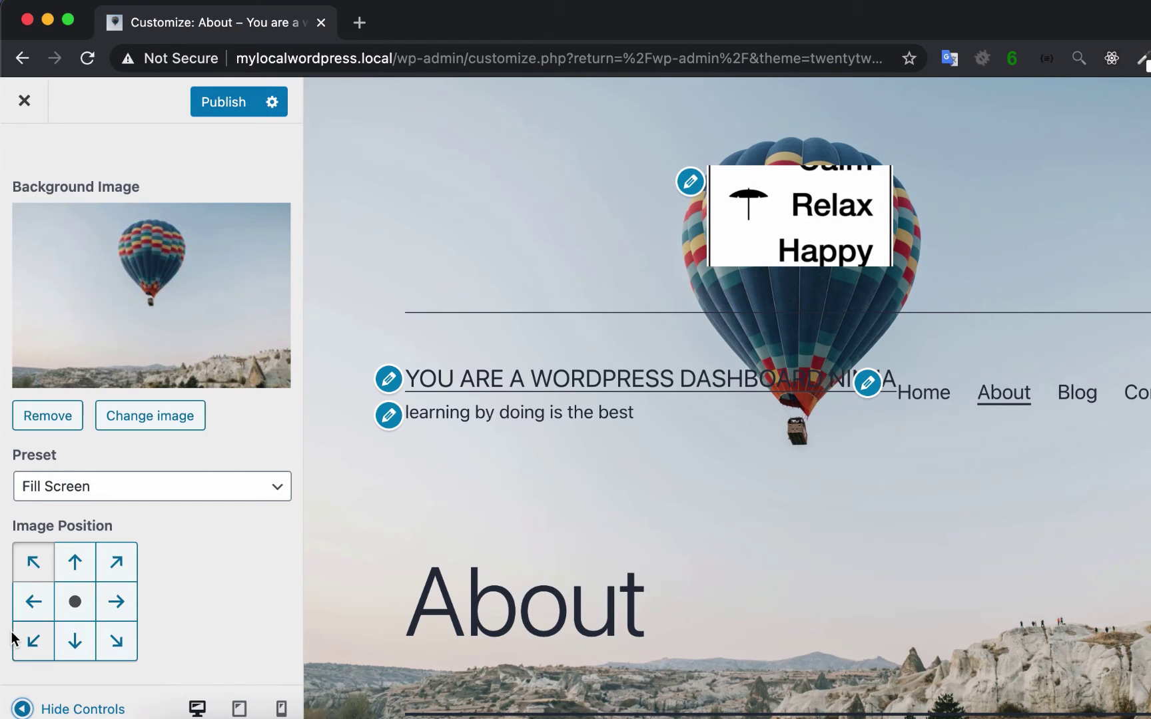
left_click(52, 422)
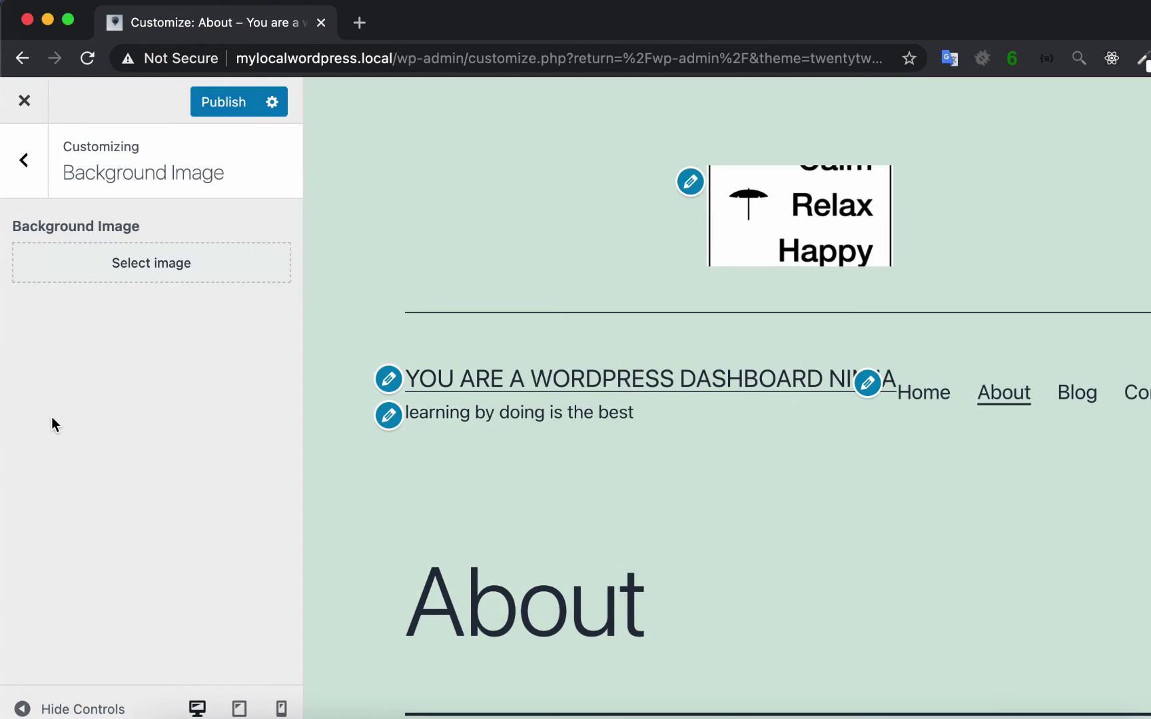
left_click(31, 153)
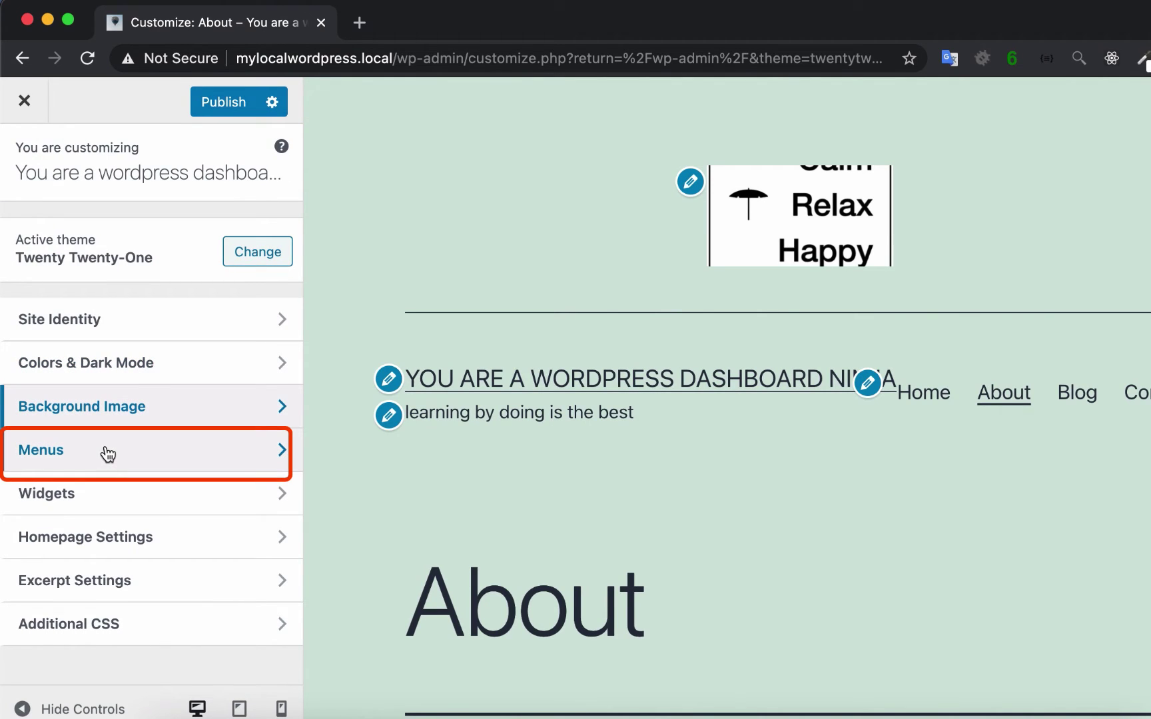
left_click(107, 453)
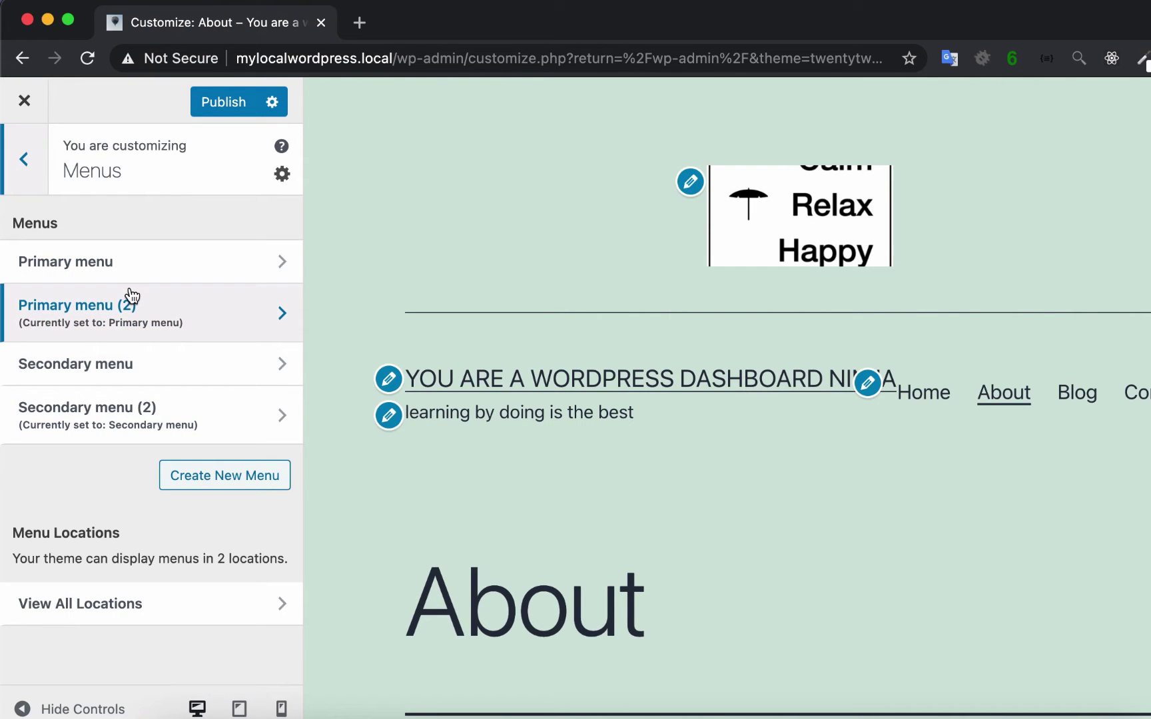
- Create a new menu named 'test menu'
left_click(218, 484)
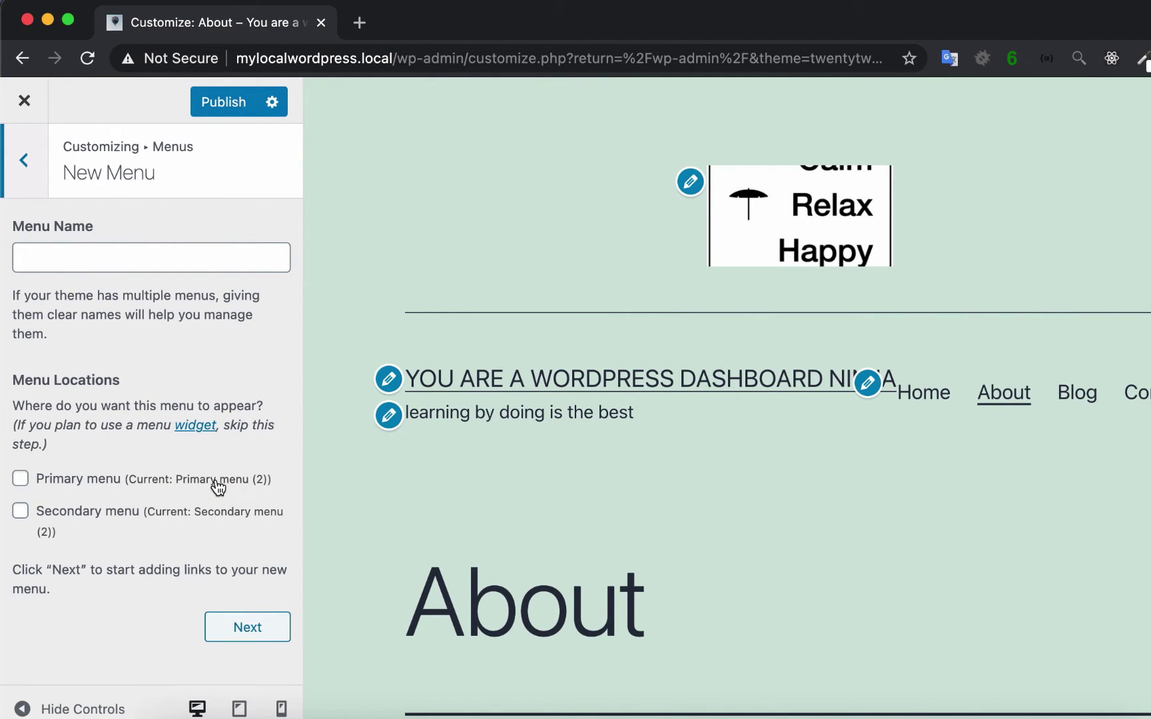
left_click(114, 255)
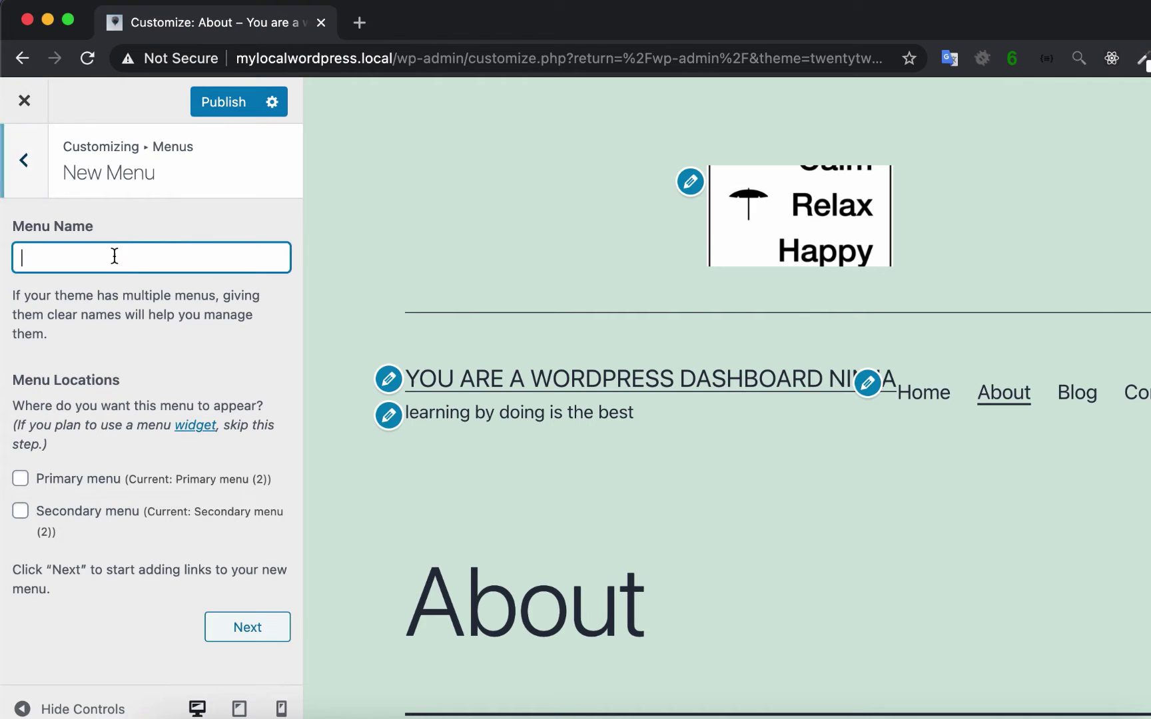
type("test m")
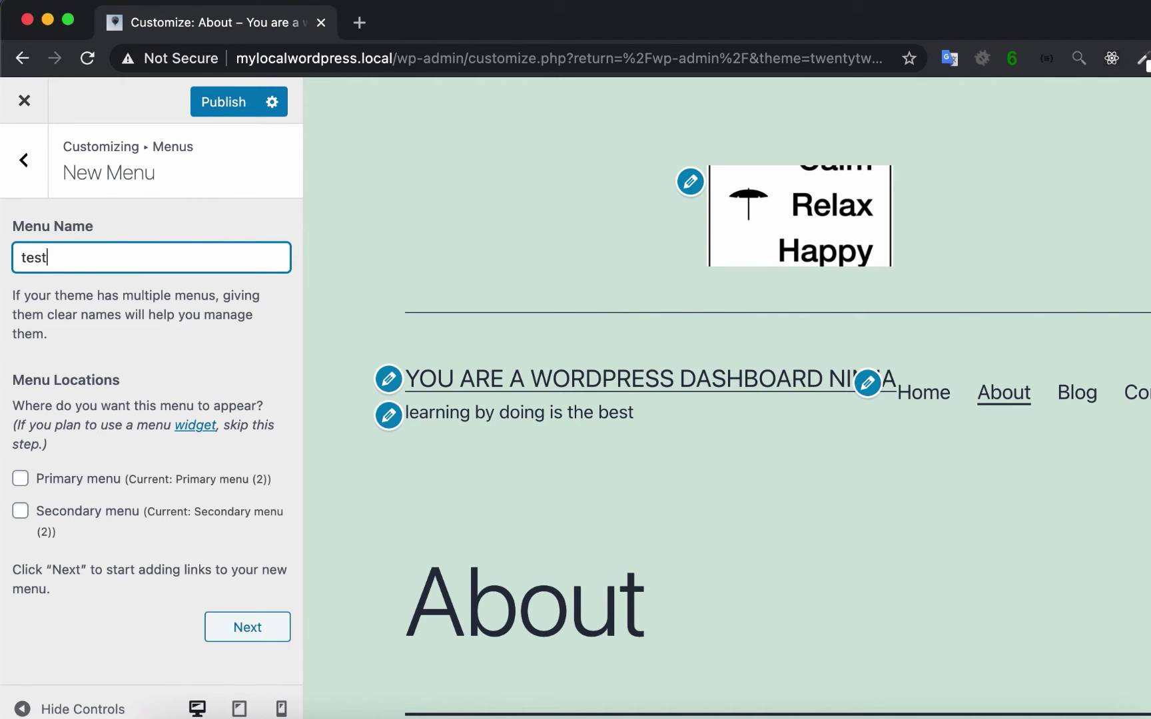
type("enu")
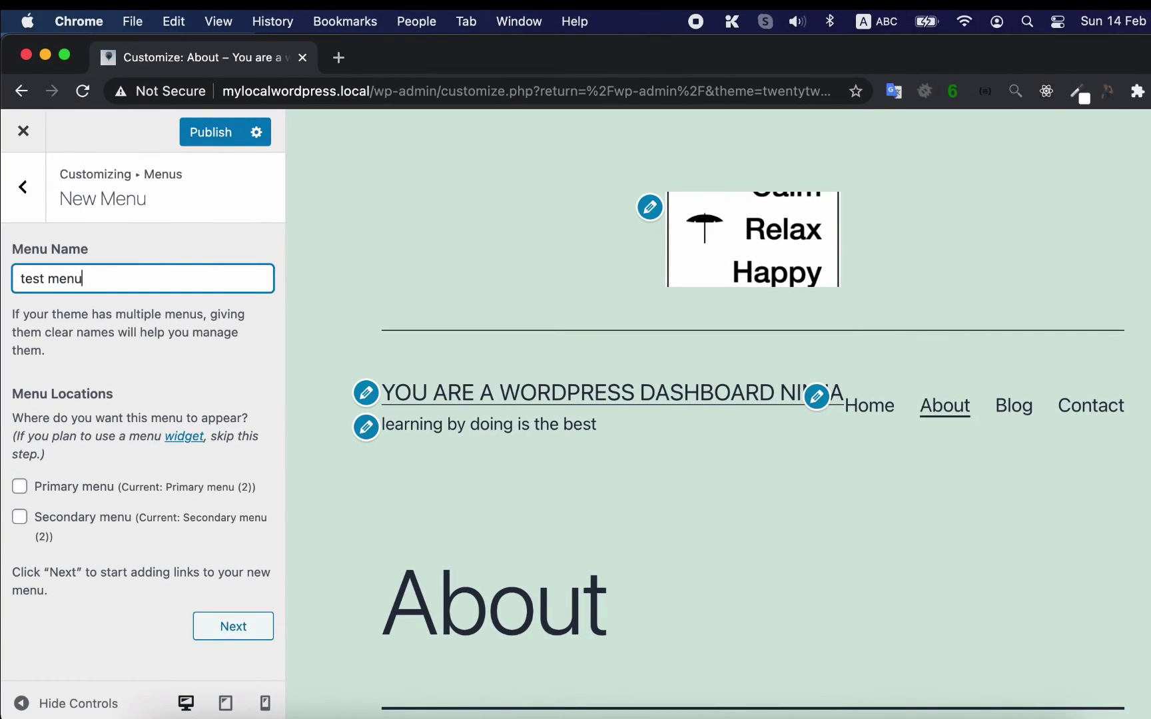
left_click(227, 629)
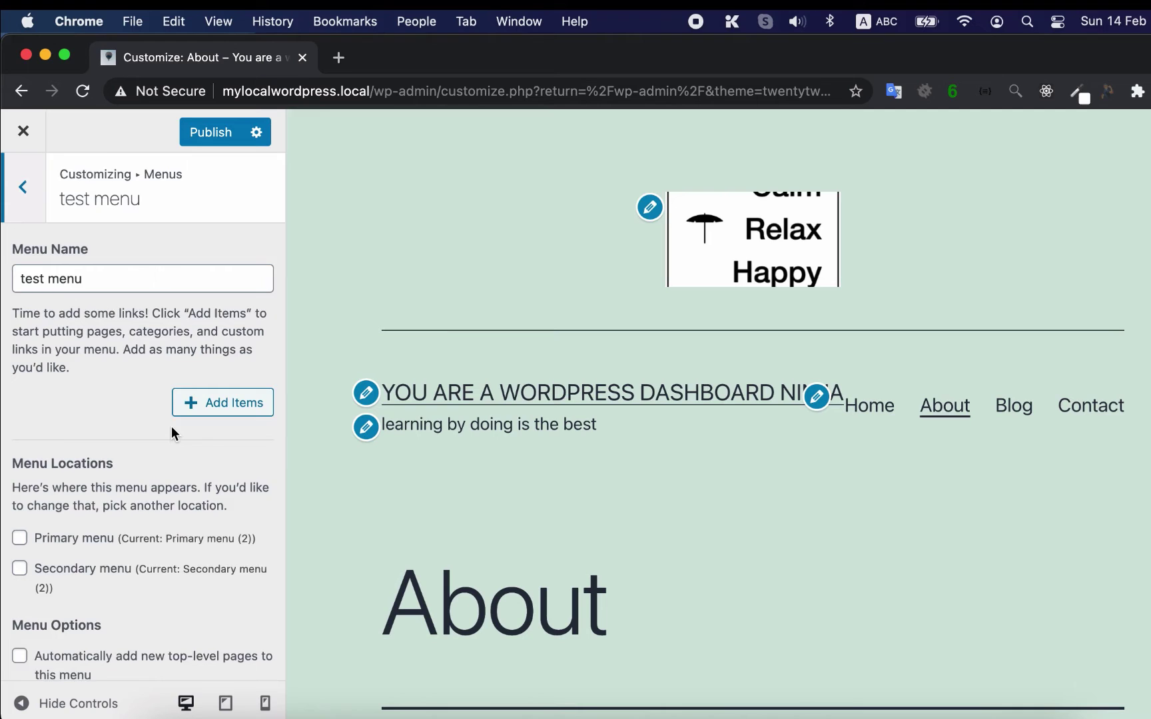
- Add the Hello world! post to test menu from the Posts items
scroll(172, 433, "down", 2)
left_click(204, 370)
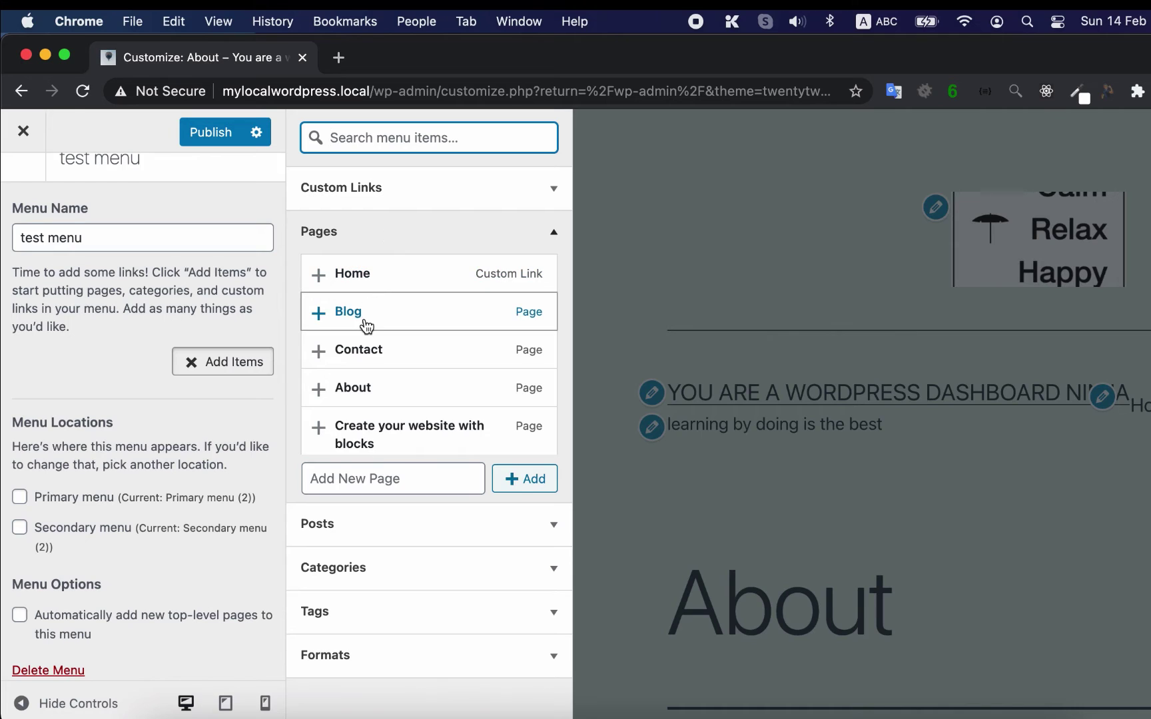
scroll(368, 327, "down", 2)
scroll(368, 327, "down", 5)
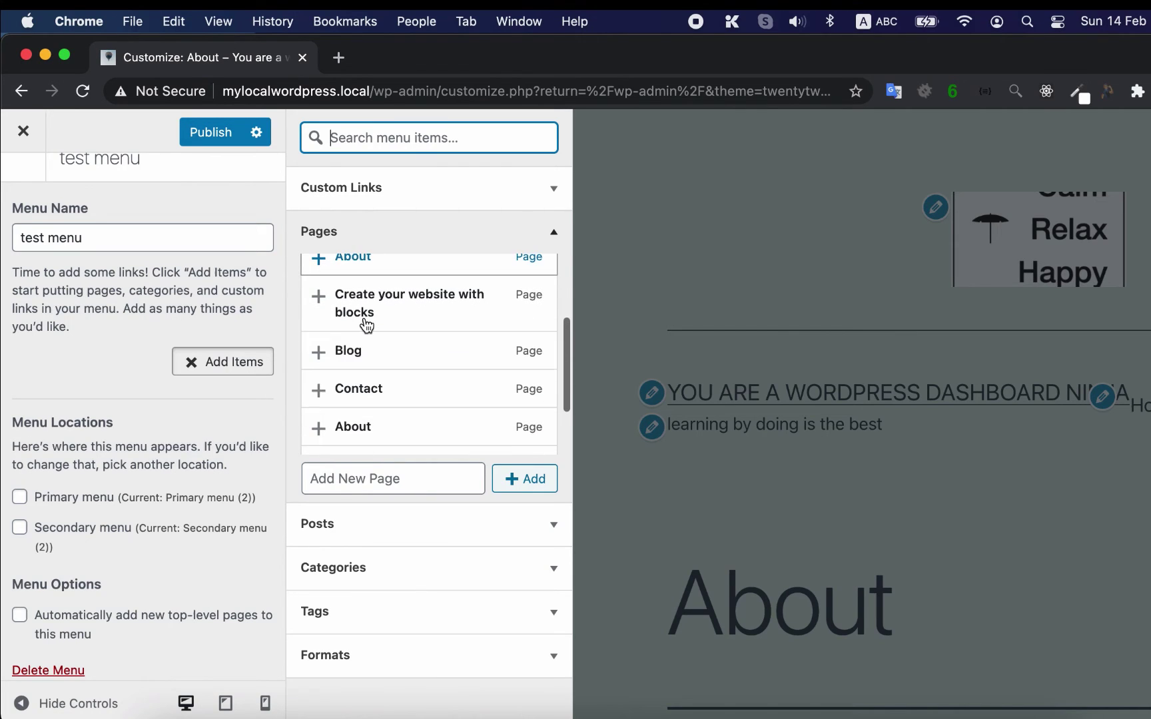
left_click(373, 523)
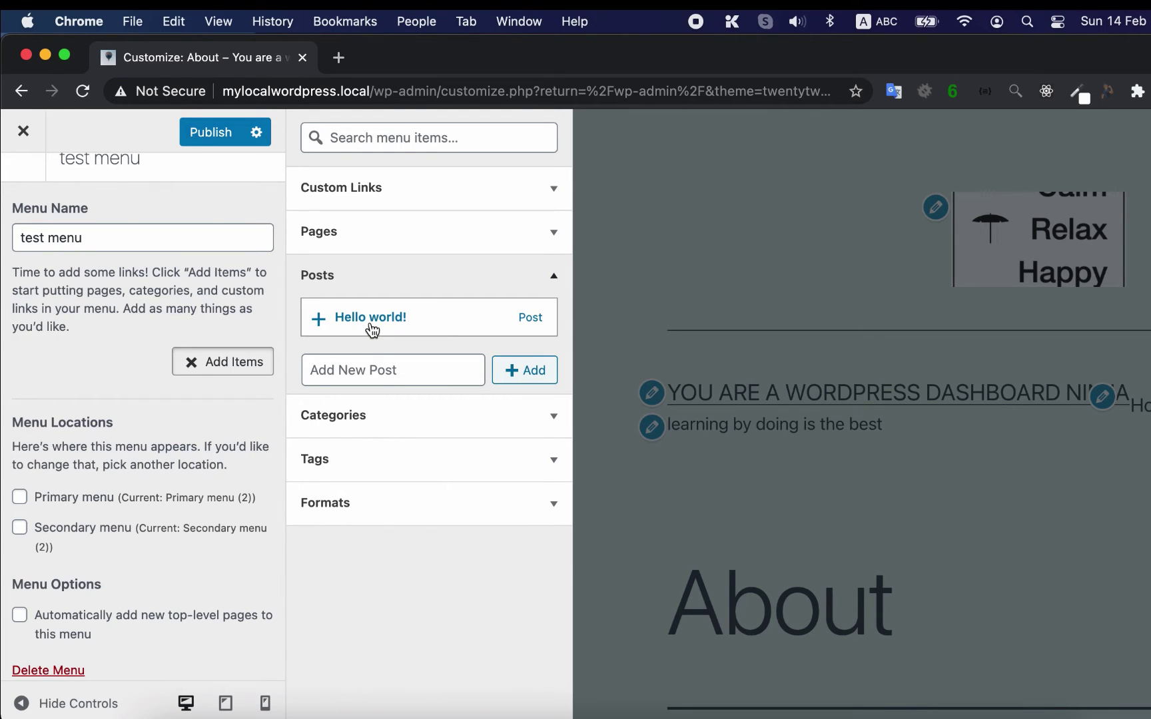
left_click(319, 323)
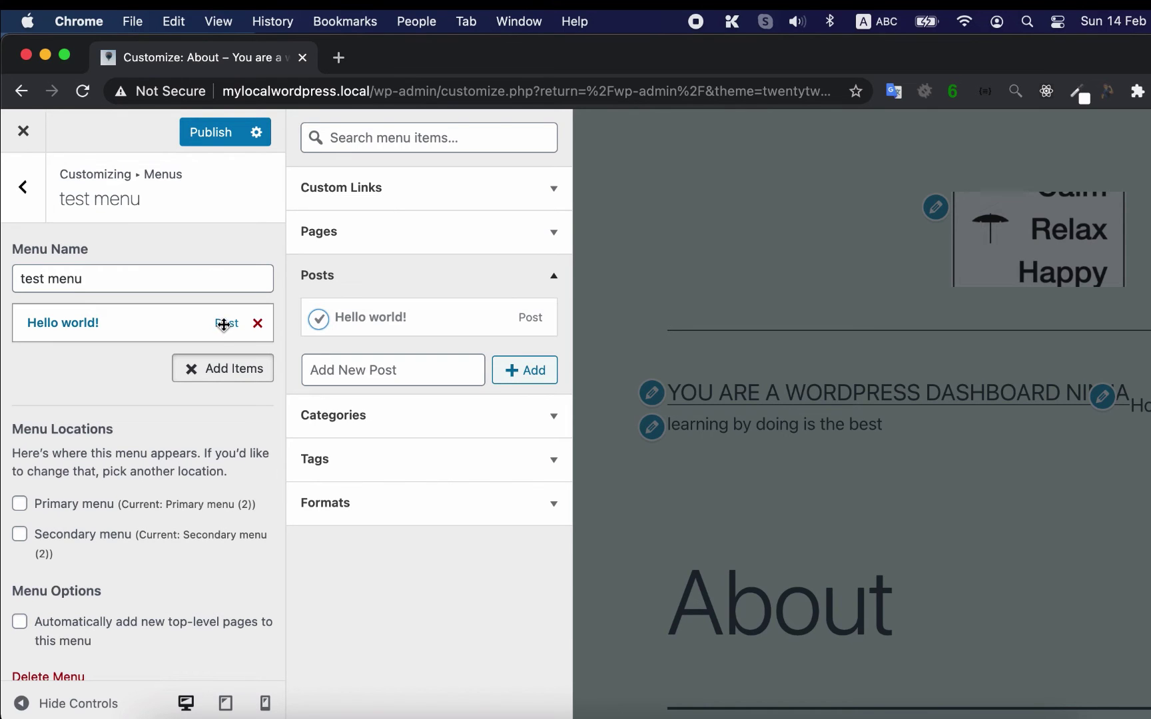
scroll(176, 451, "down", 1)
scroll(170, 460, "up", 1)
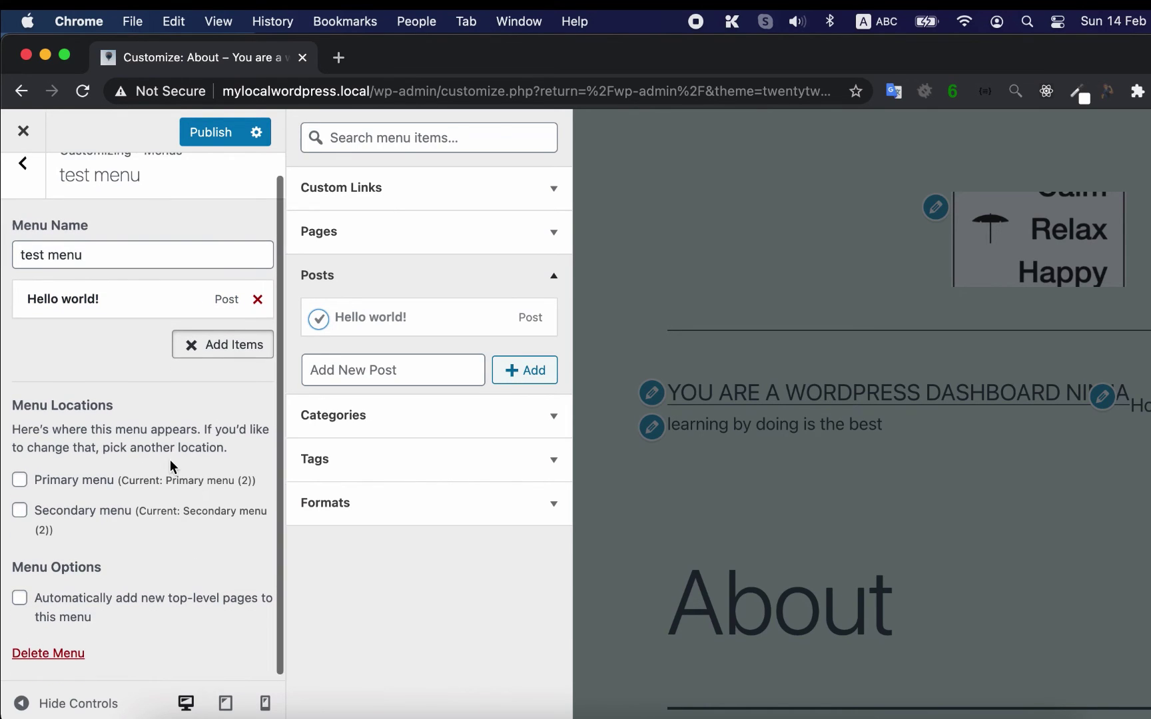
- Assign test menu to the Secondary menu location instead of Primary and check the footer link
left_click(99, 490)
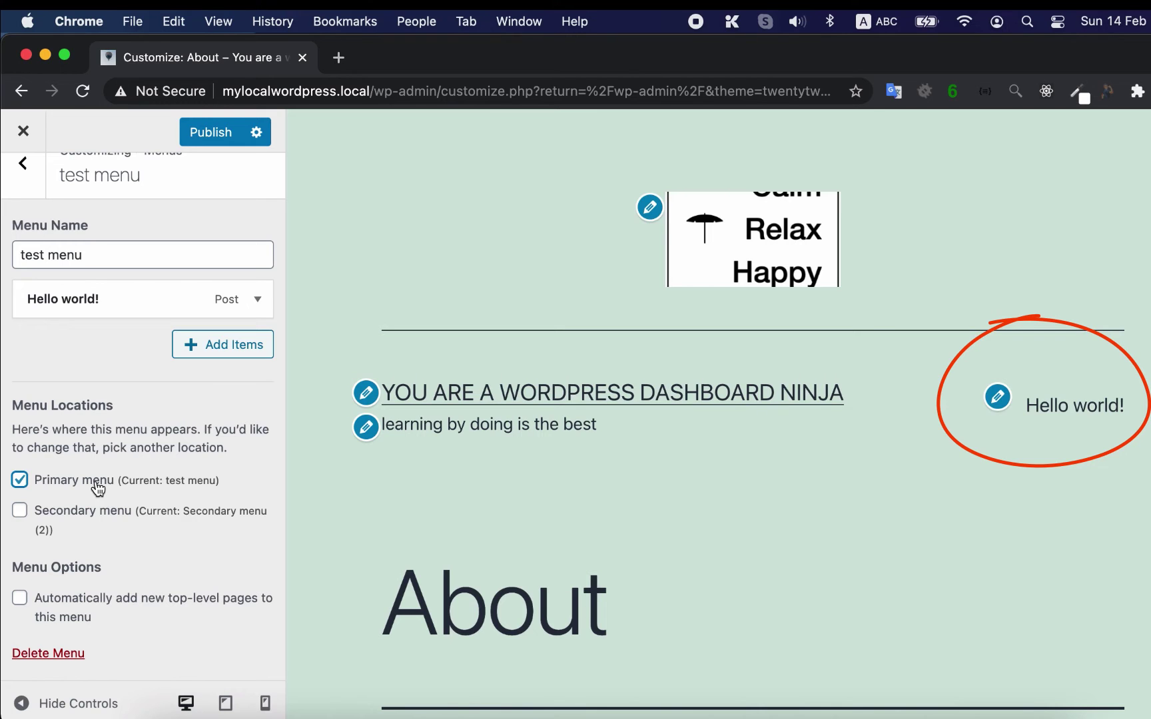
left_click(99, 490)
left_click(75, 512)
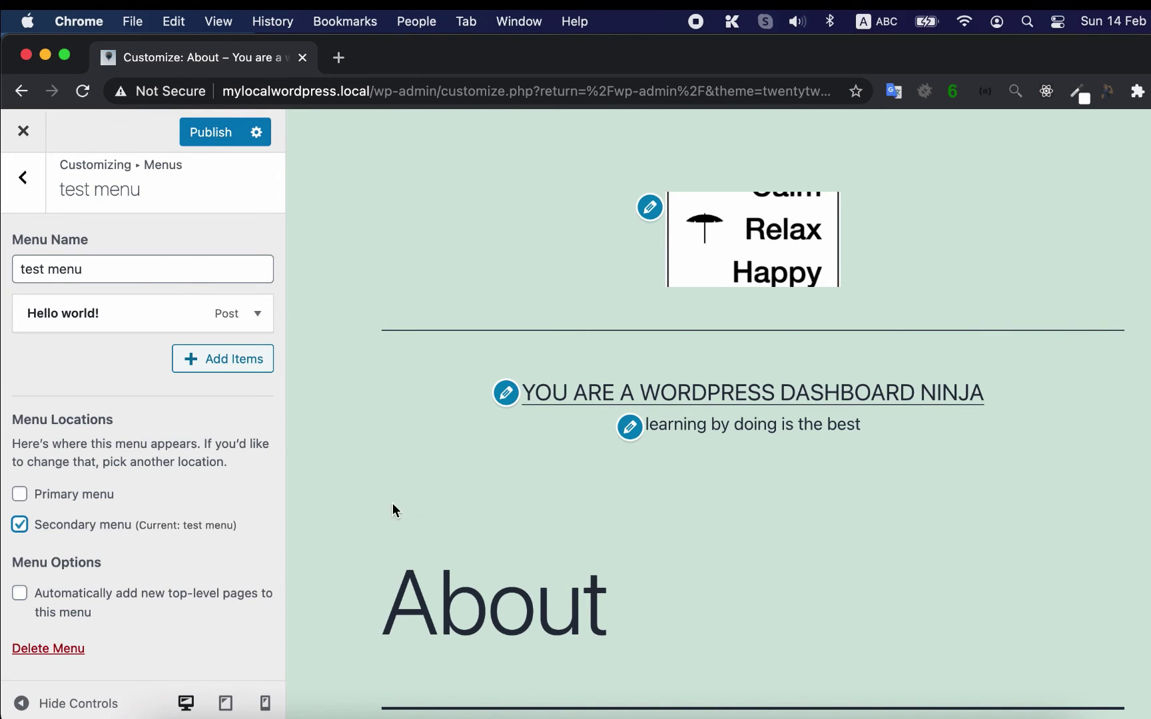
scroll(393, 509, "down", 7)
scroll(393, 504, "down", 8)
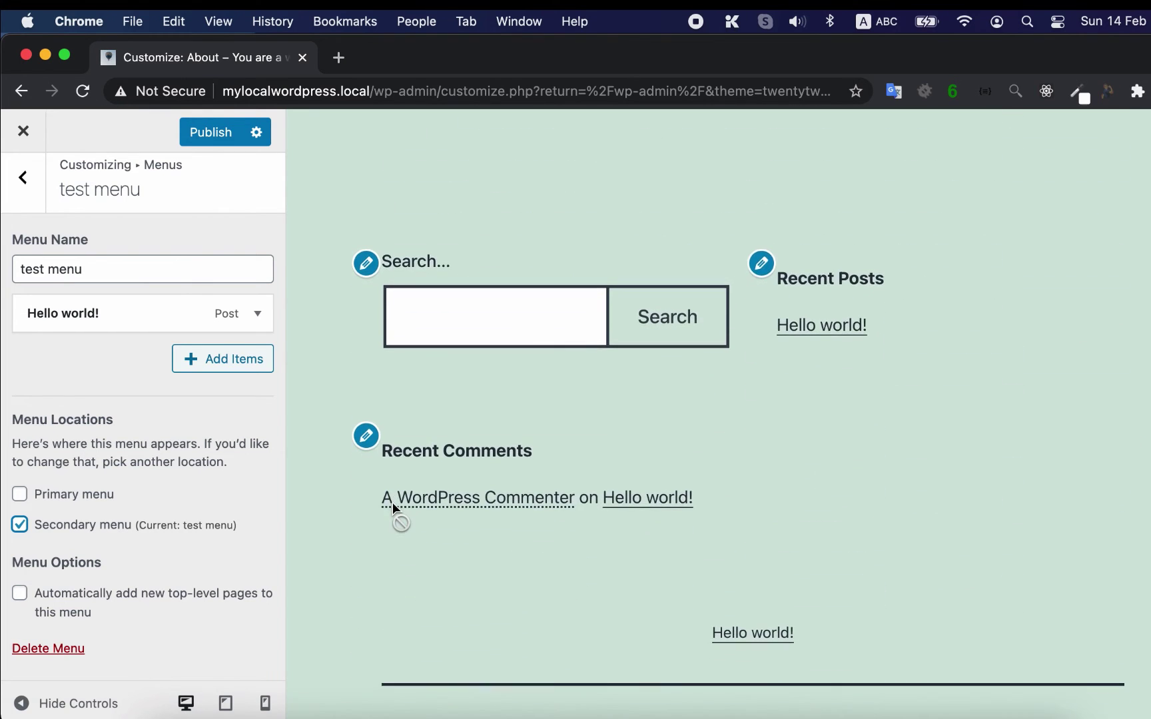
scroll(392, 503, "down", 2)
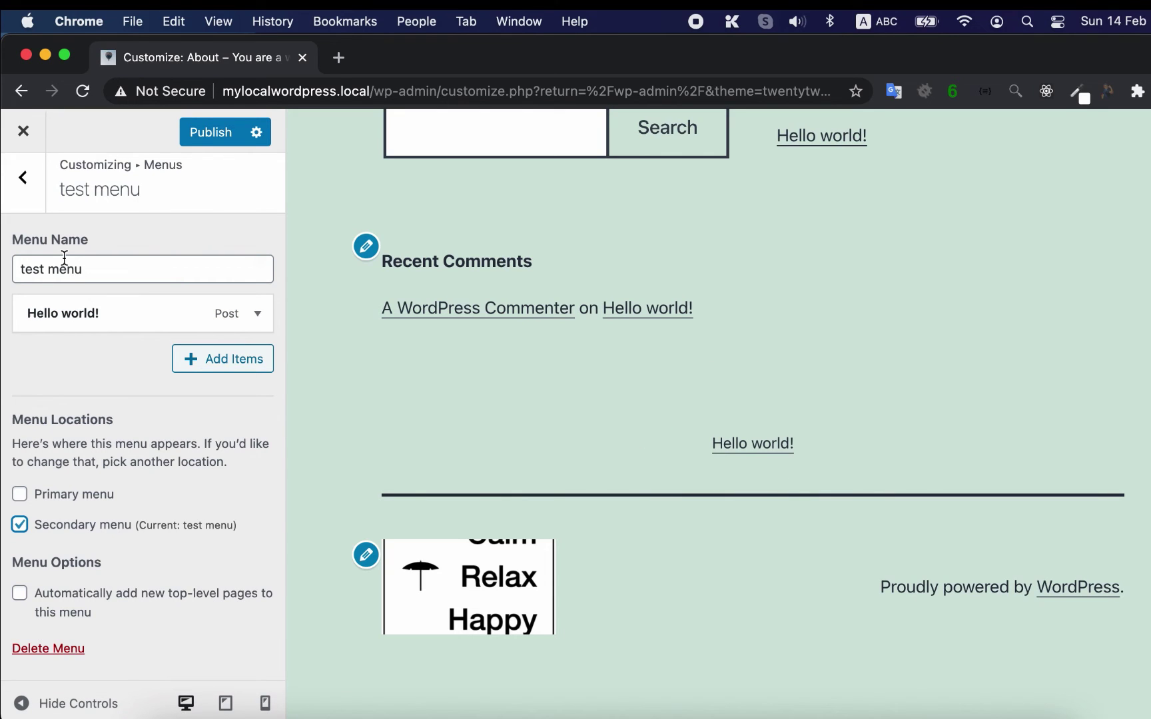
left_click(27, 181)
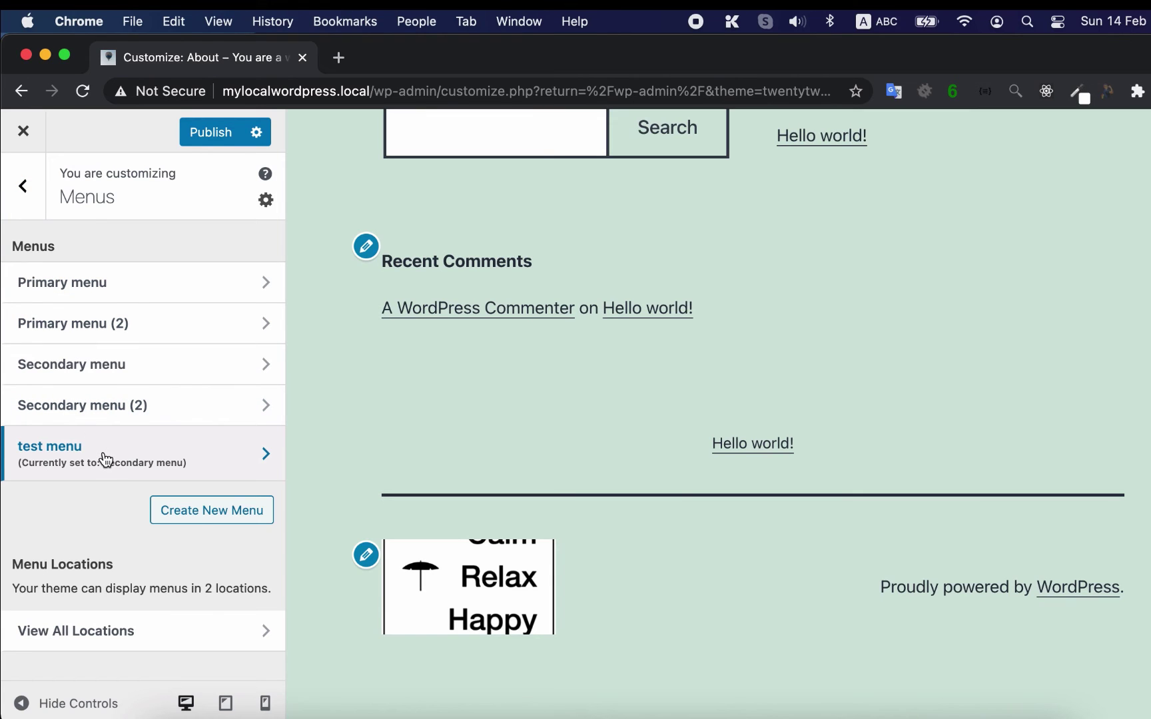
- Add a Calendar widget to the footer widget area
left_click(37, 210)
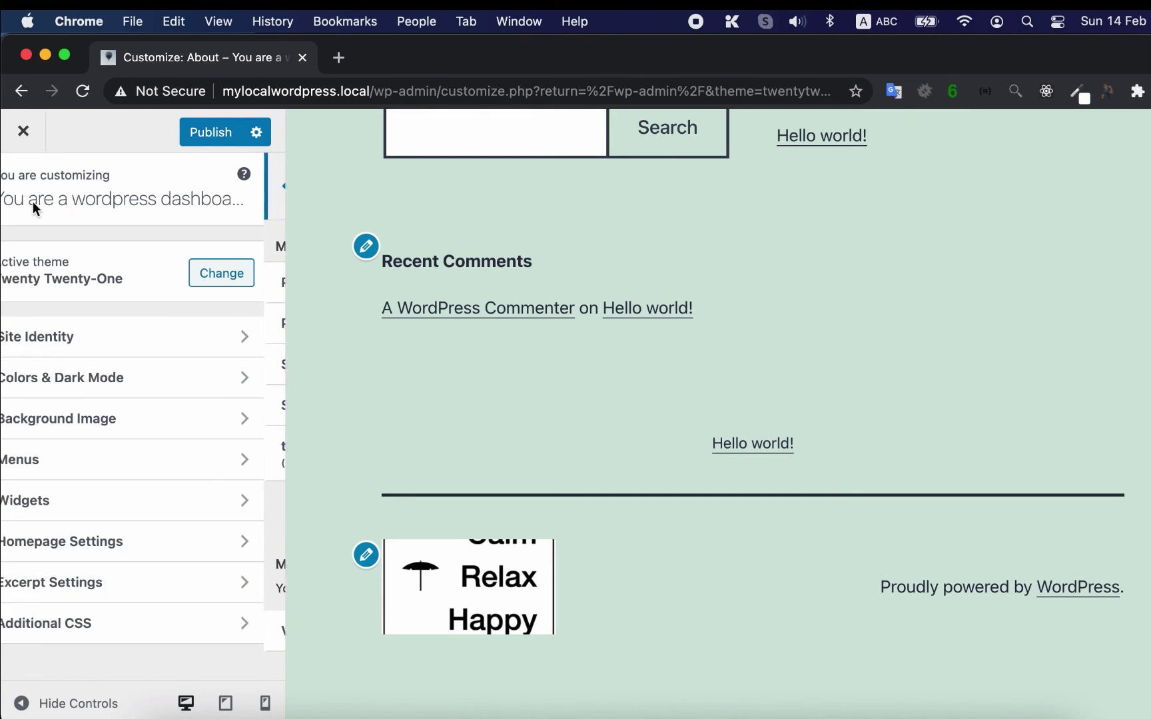
left_click(80, 497)
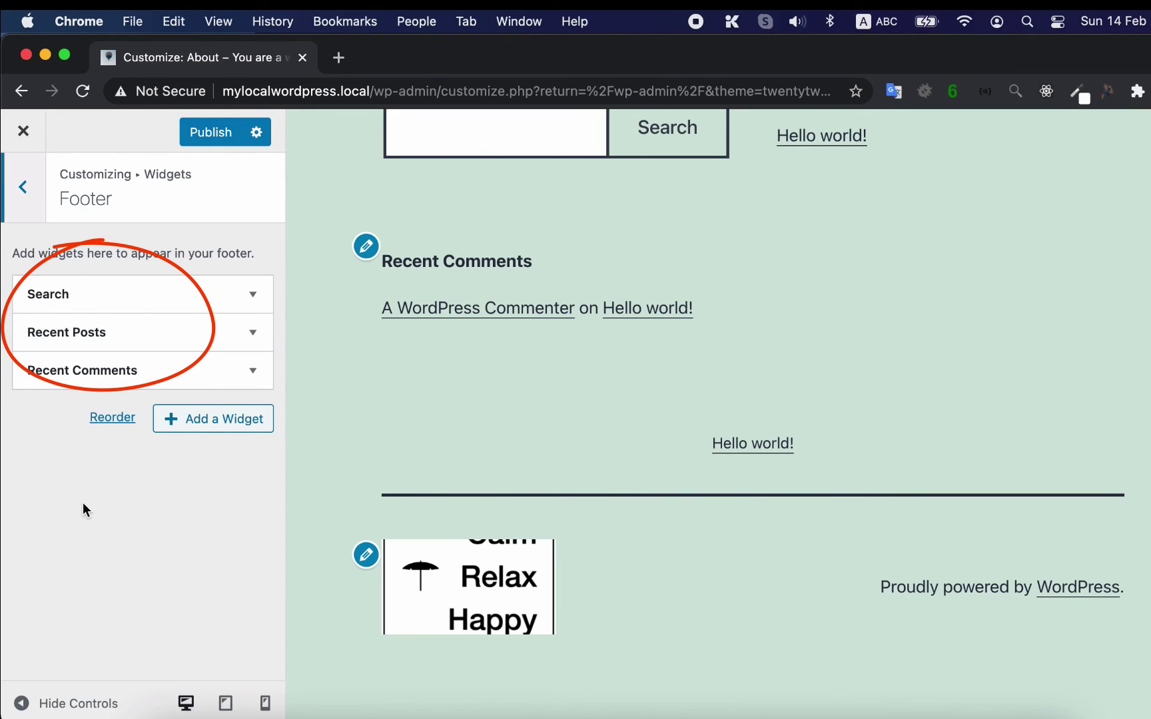
left_click(238, 424)
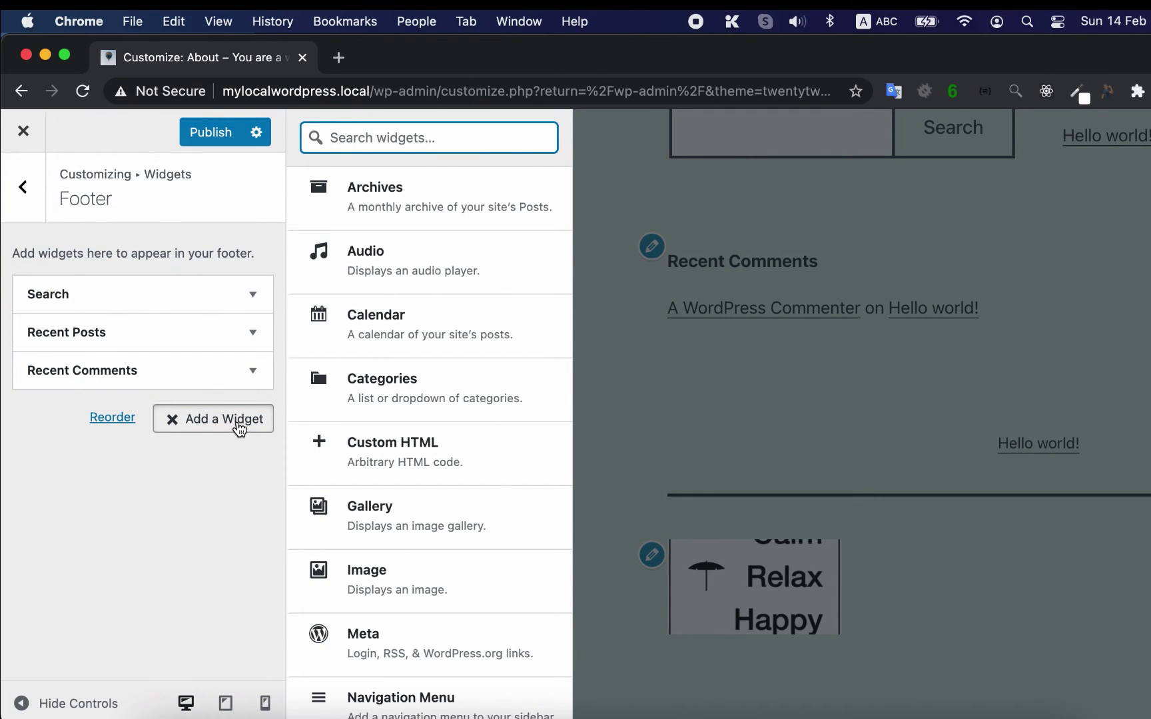
left_click(383, 335)
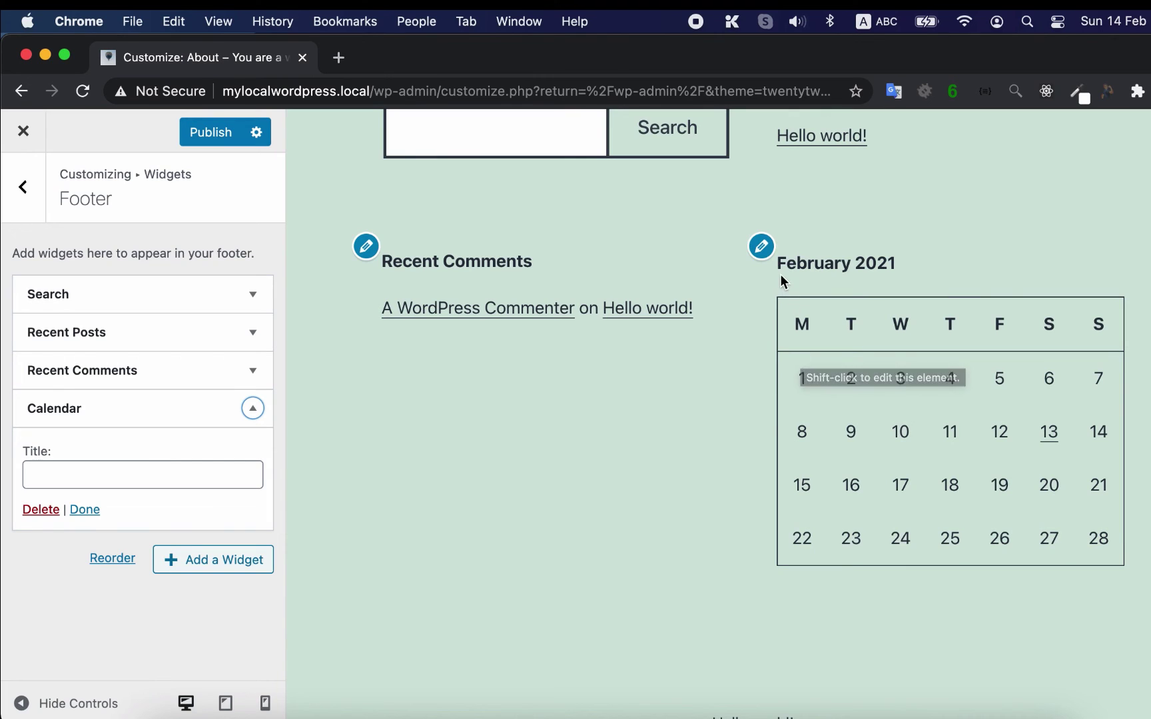
- Title the Calendar widget 'See posts by date'
left_click(763, 255)
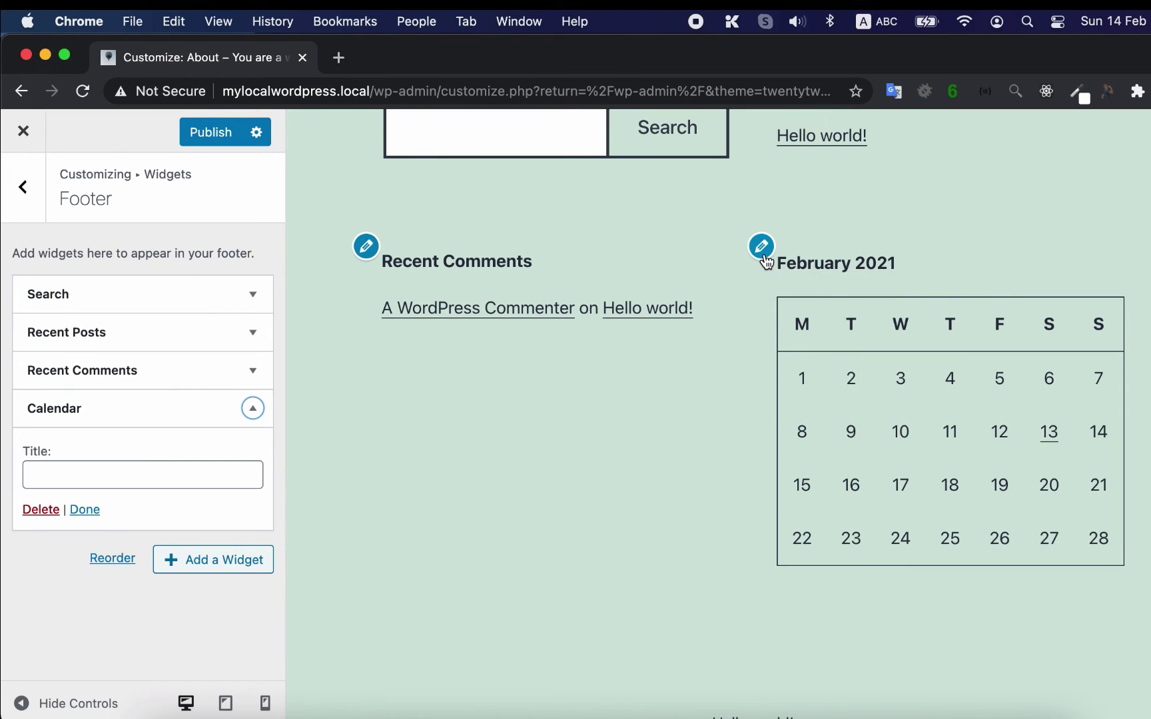
left_click(164, 462)
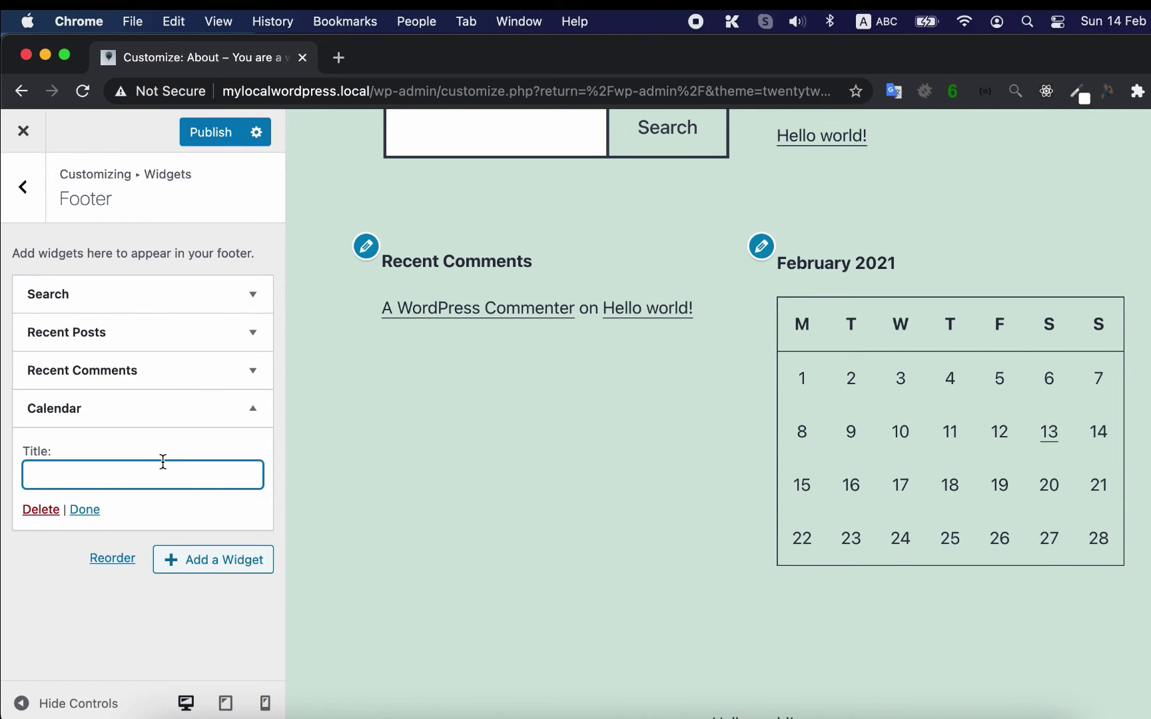
type("See p")
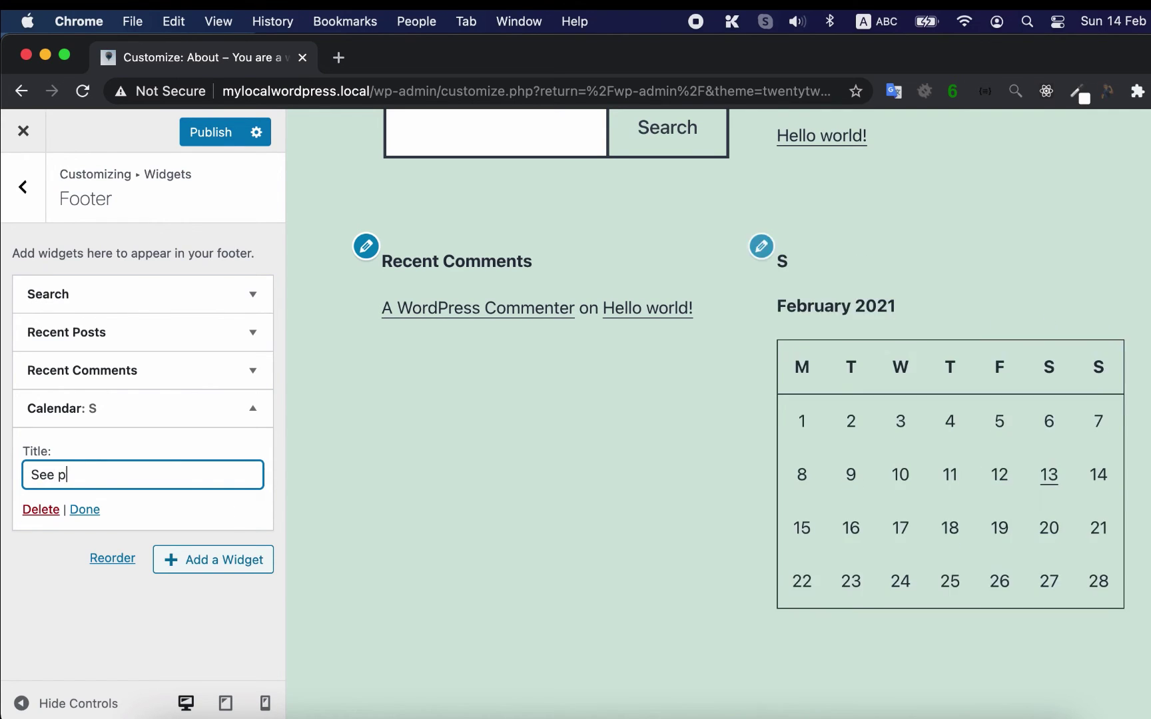
type("osts by ")
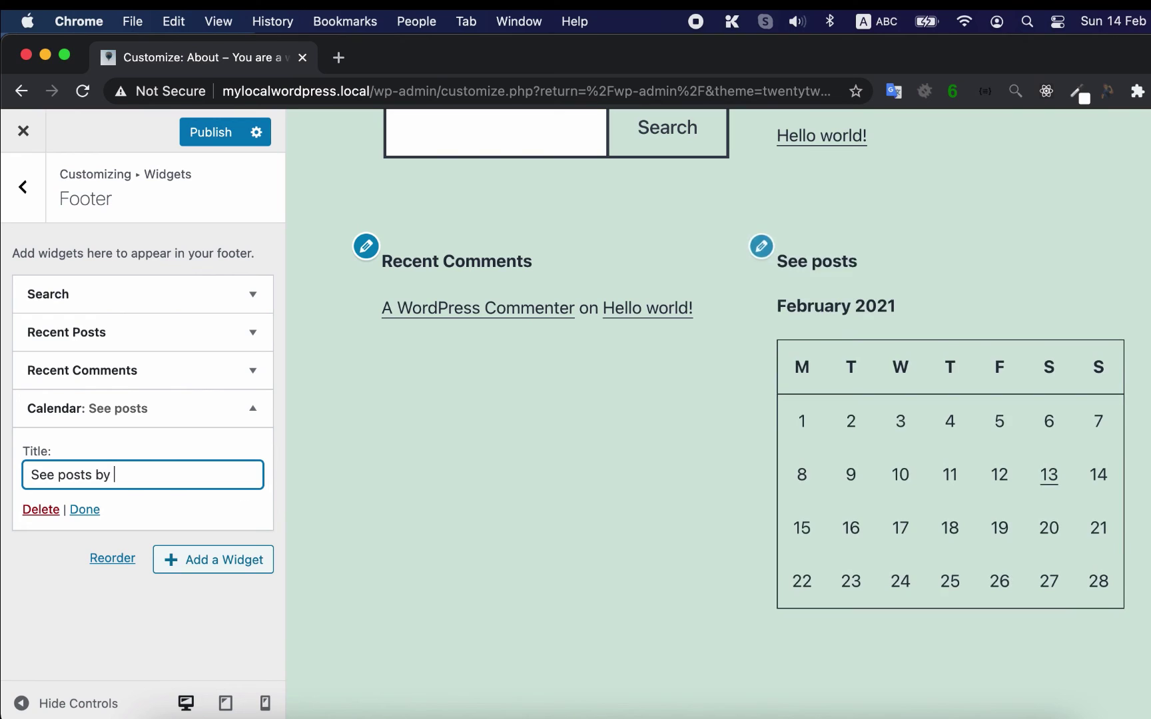
type("date")
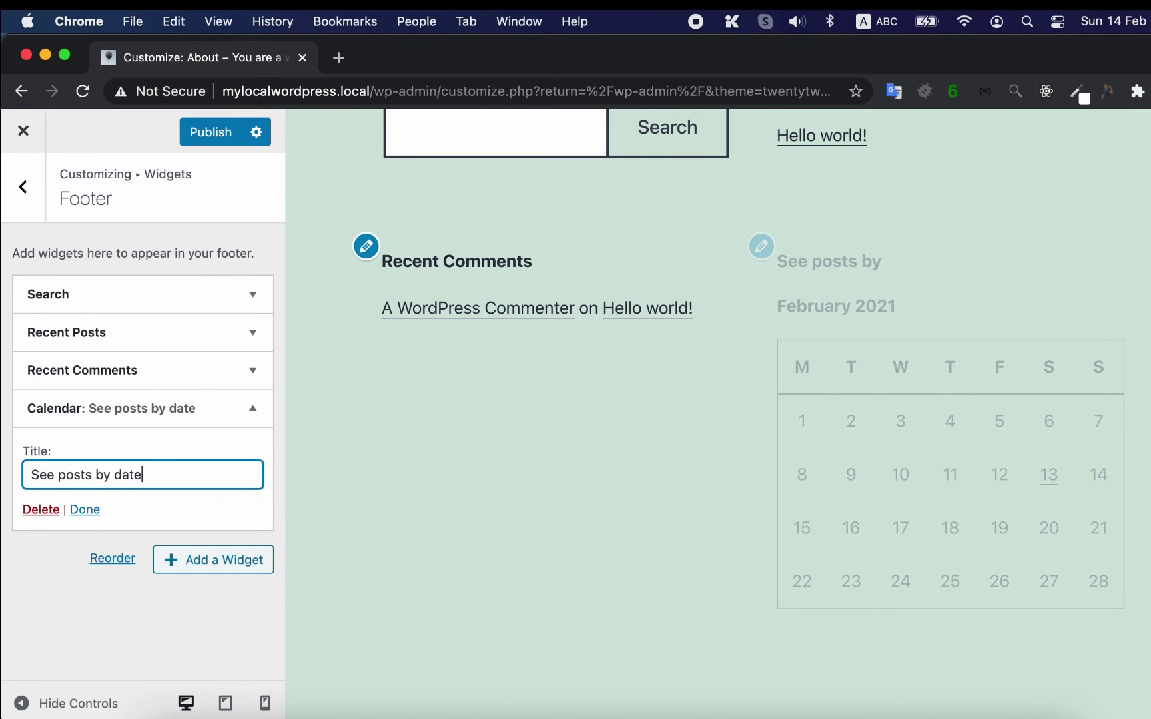
left_click(87, 507)
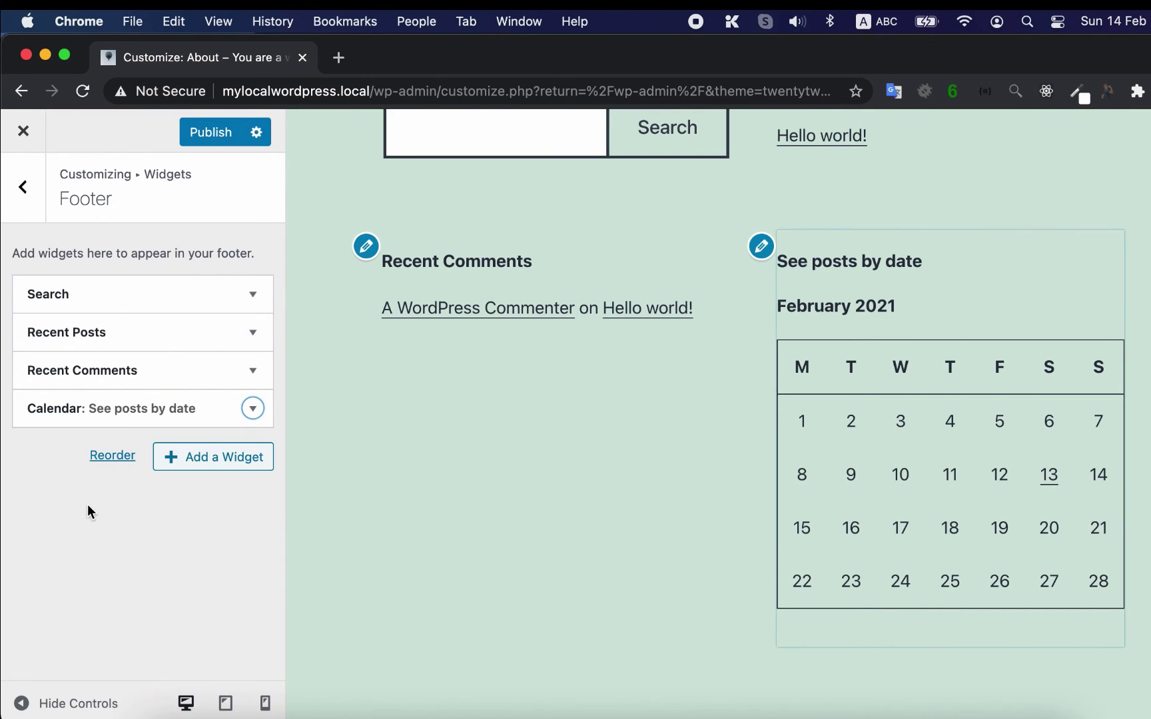
- Drag the Calendar widget above Search to make it the first footer widget
left_click_drag(78, 409, 85, 342)
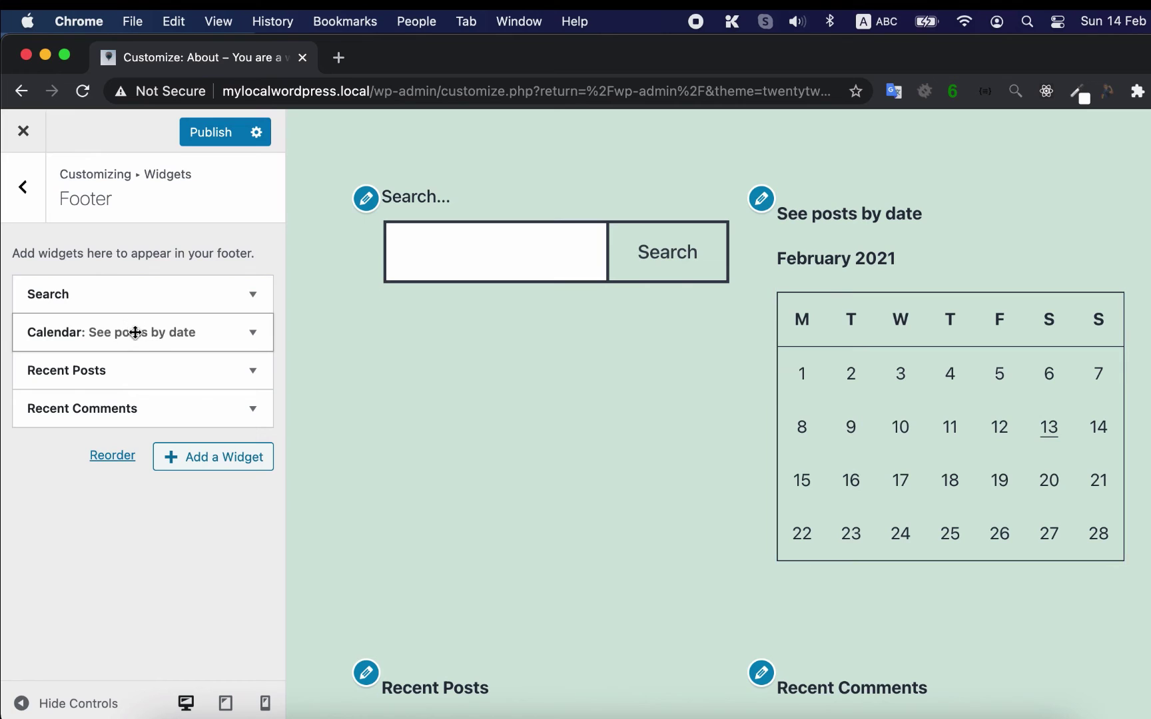
left_click_drag(133, 332, 139, 299)
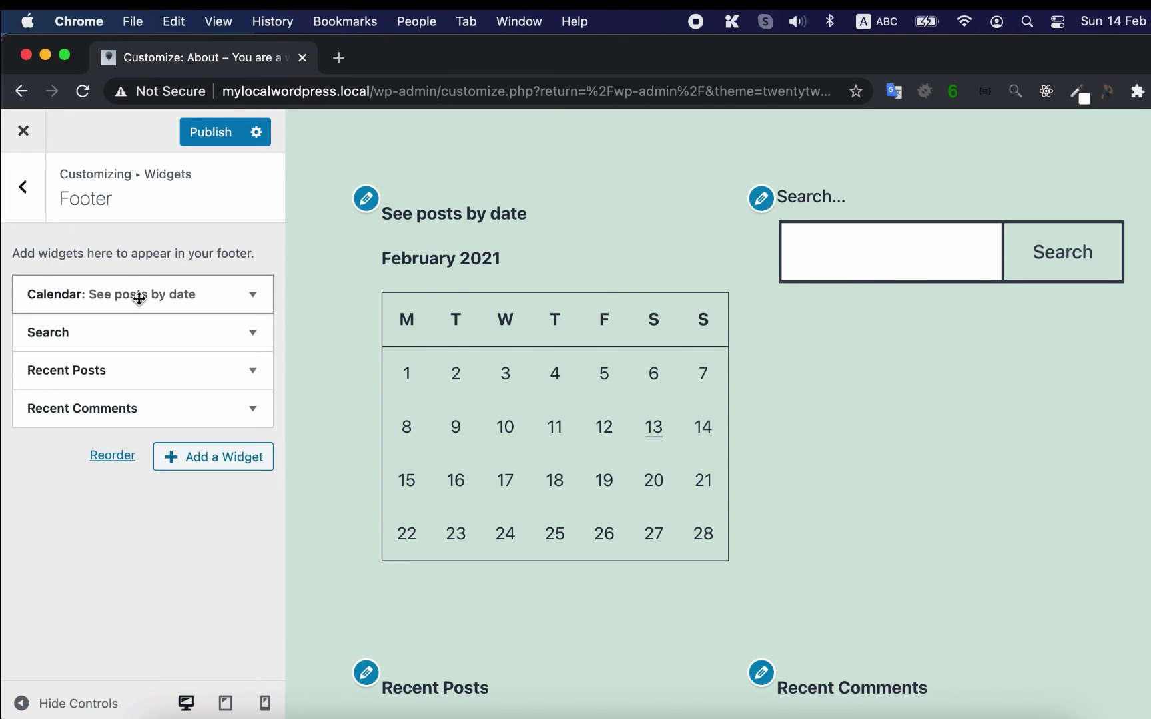
left_click(32, 198)
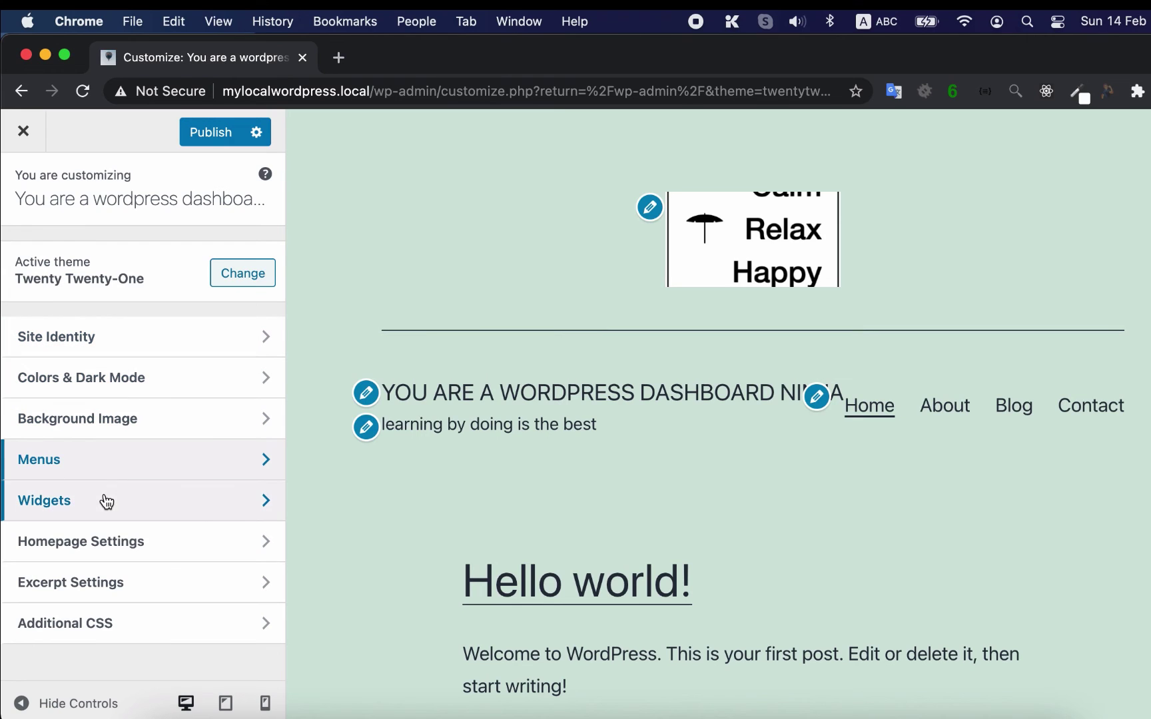
- Try the About page as a static homepage, then revert to showing latest posts
left_click(151, 542)
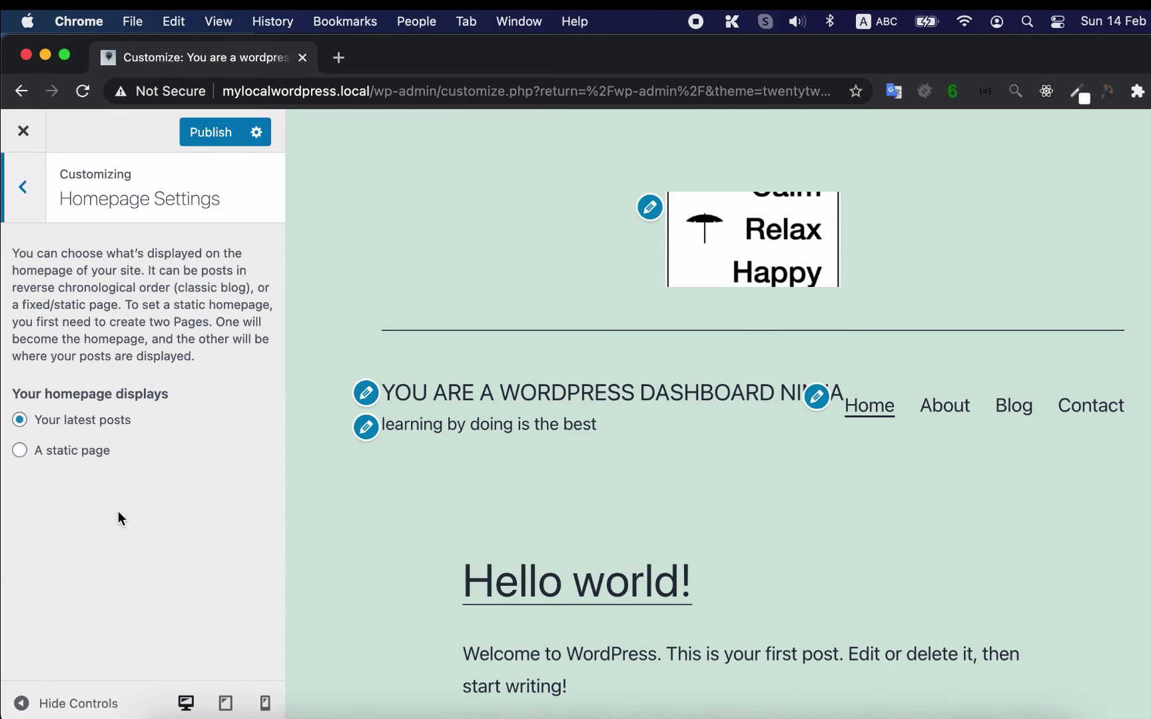
left_click(24, 455)
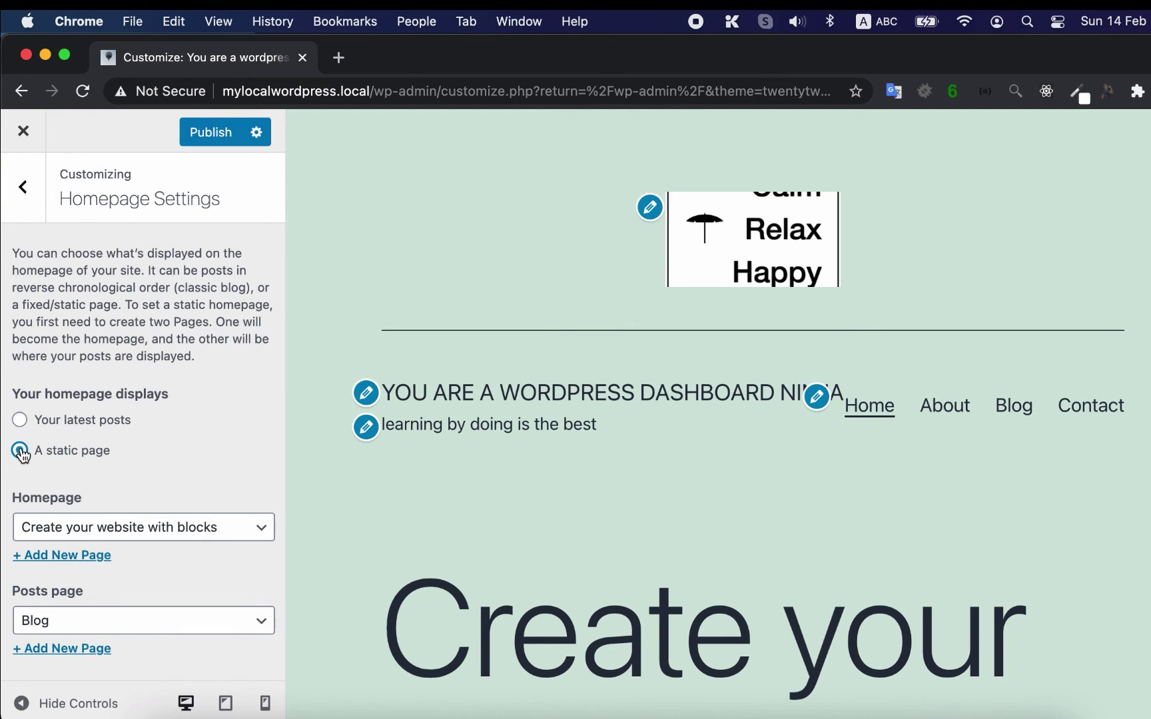
scroll(423, 566, "down", 5)
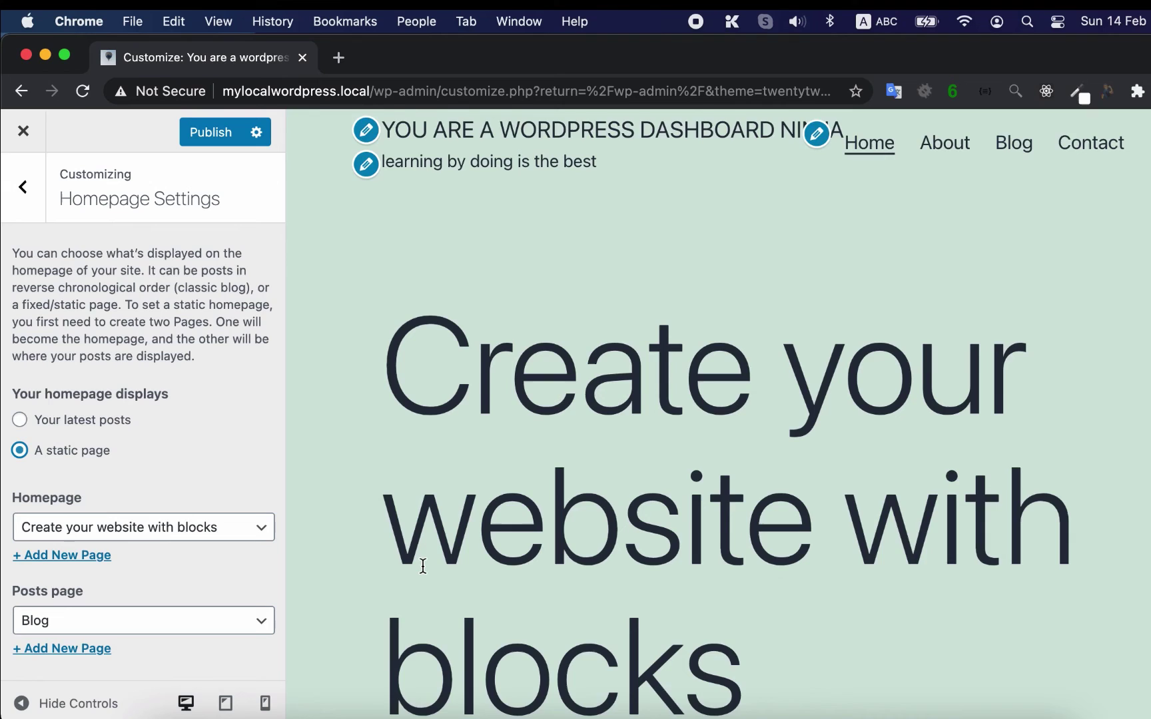
scroll(423, 565, "down", 1)
left_click(197, 530)
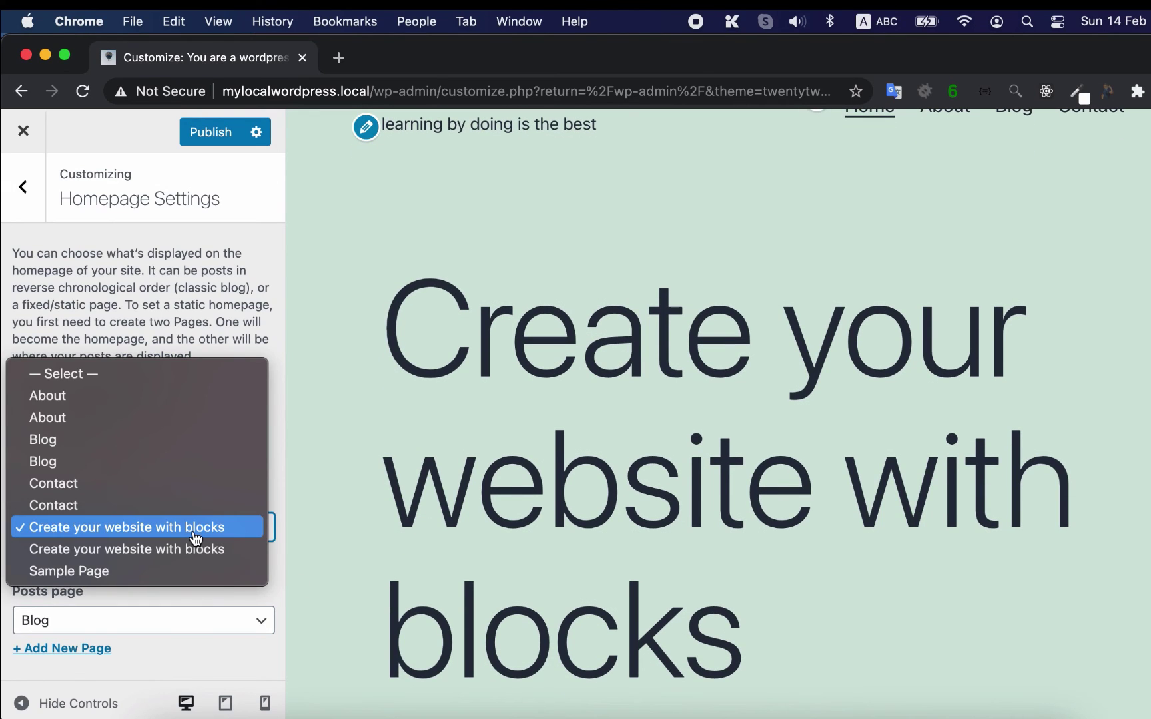
left_click(98, 423)
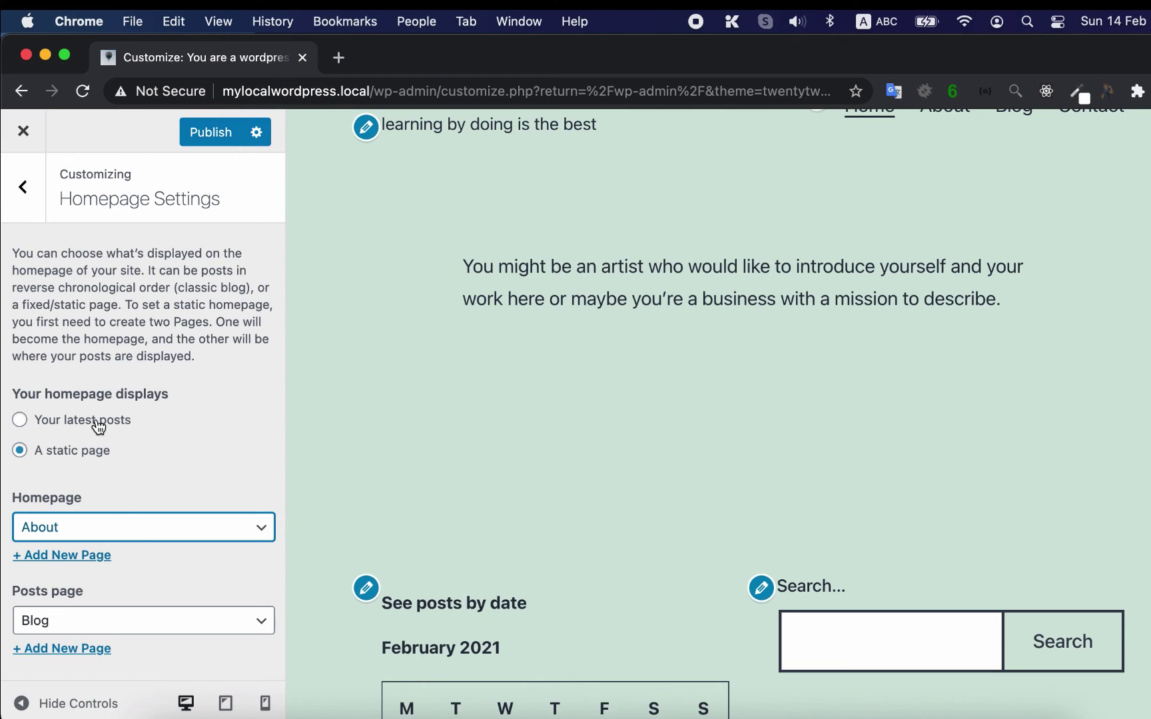
scroll(527, 399, "up", 5)
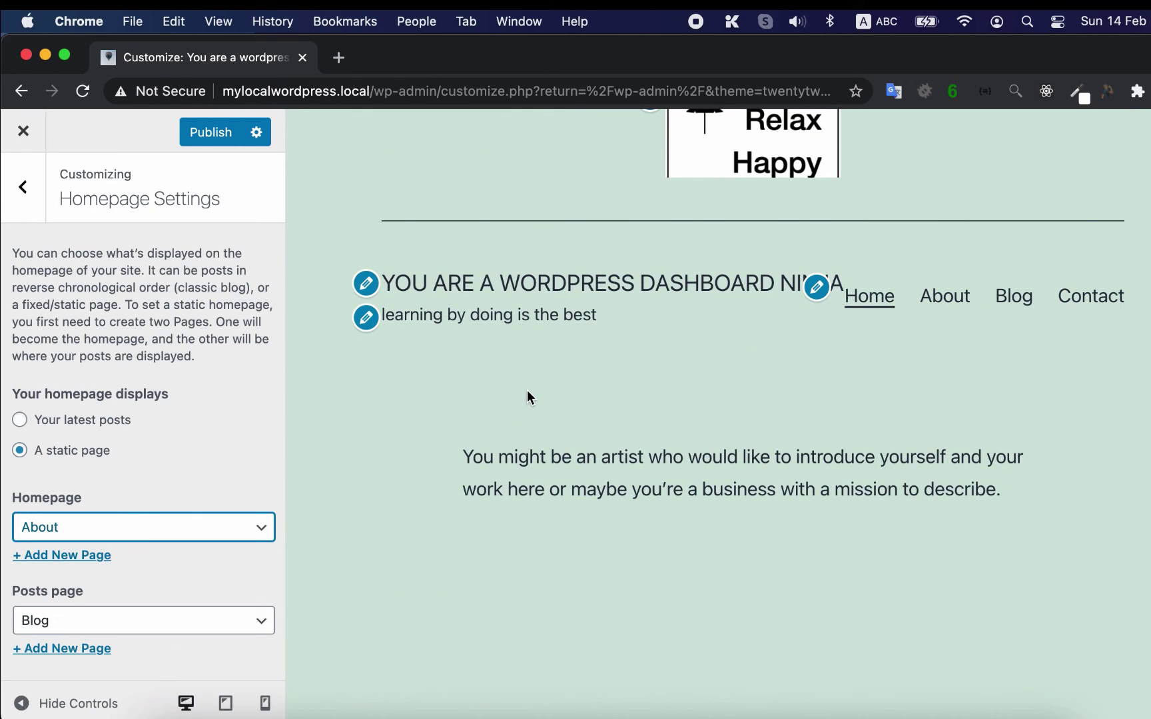
left_click(20, 421)
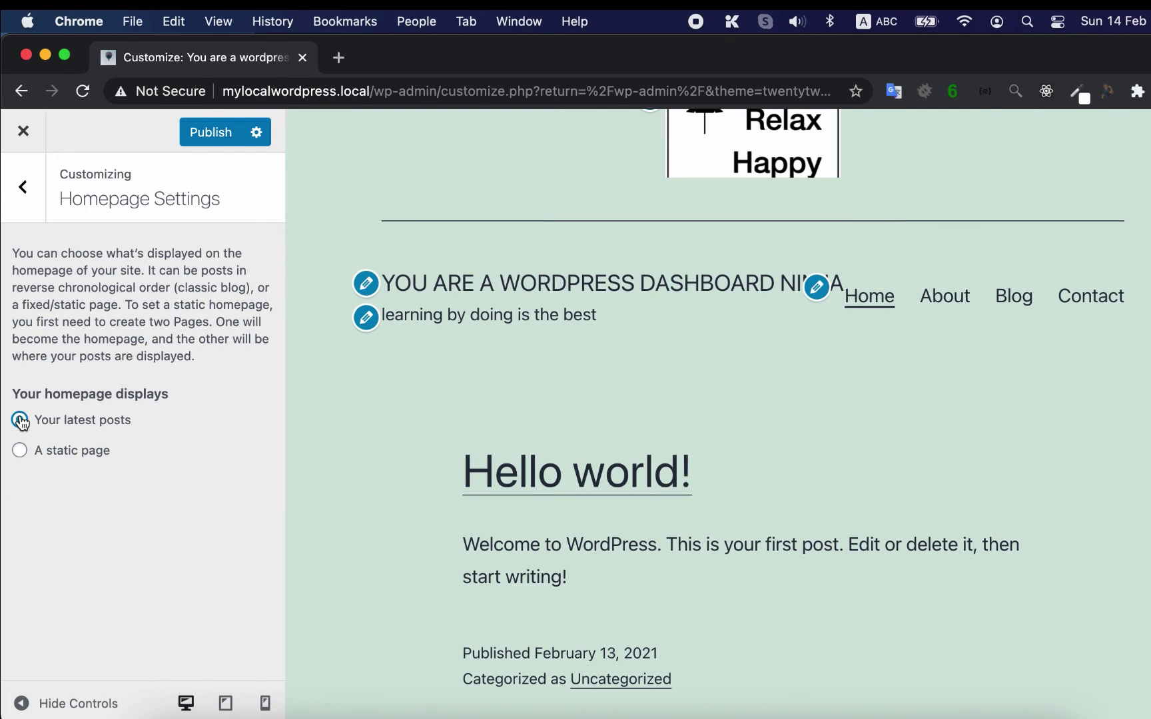
- Browse the empty Additional CSS editor and its help text, then leave the section
left_click(22, 187)
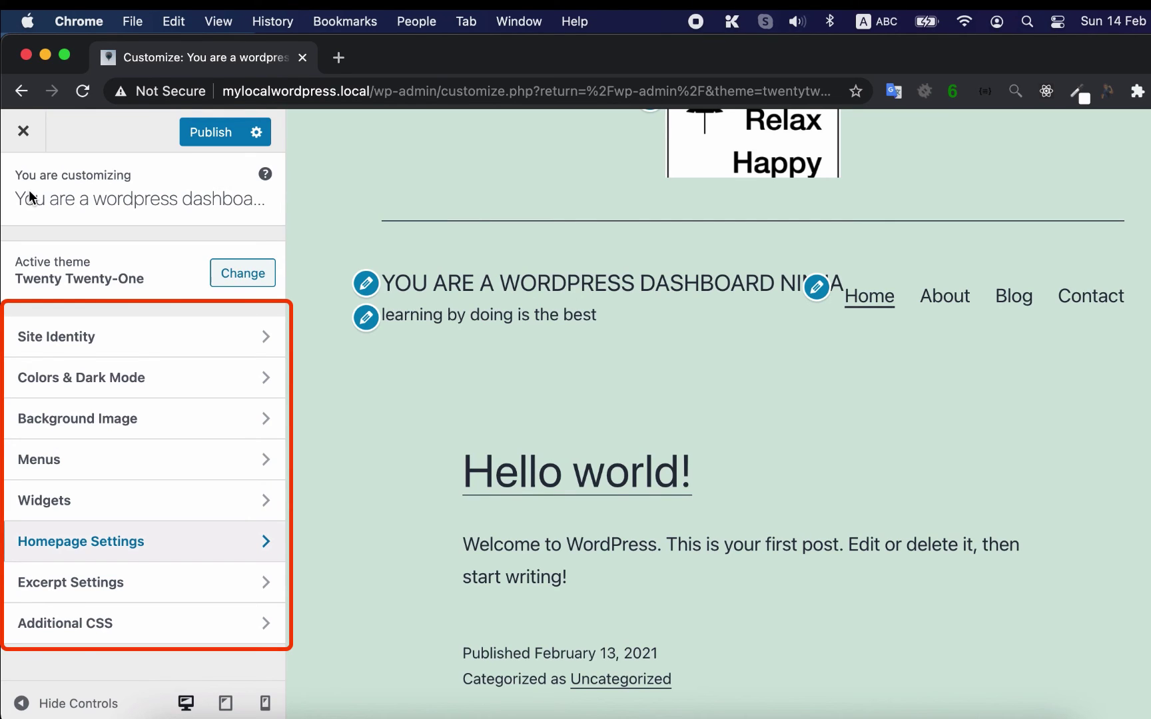
key("Tab")
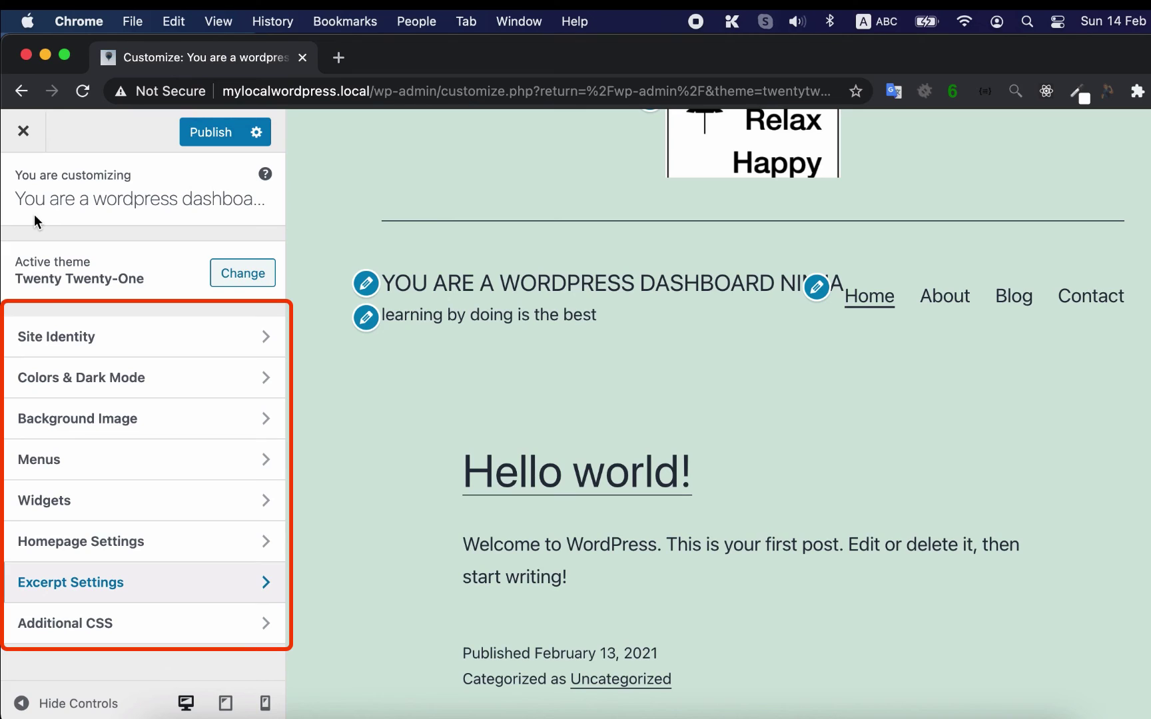
left_click(81, 630)
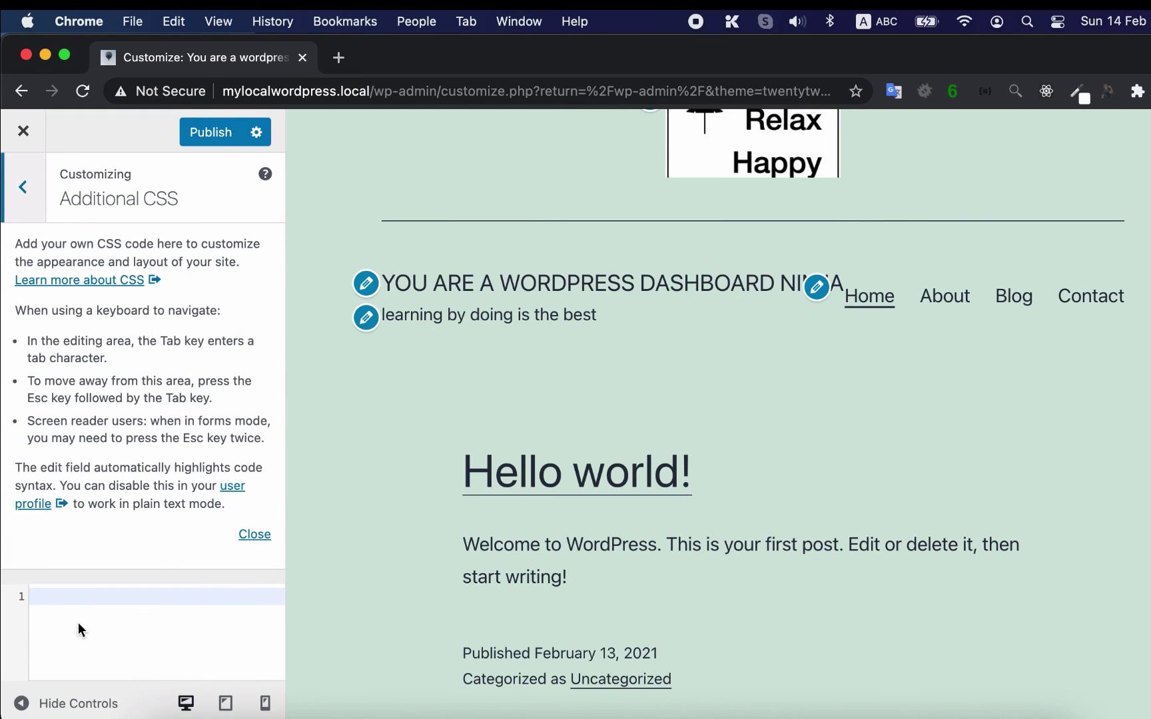
scroll(78, 626, "down", 5)
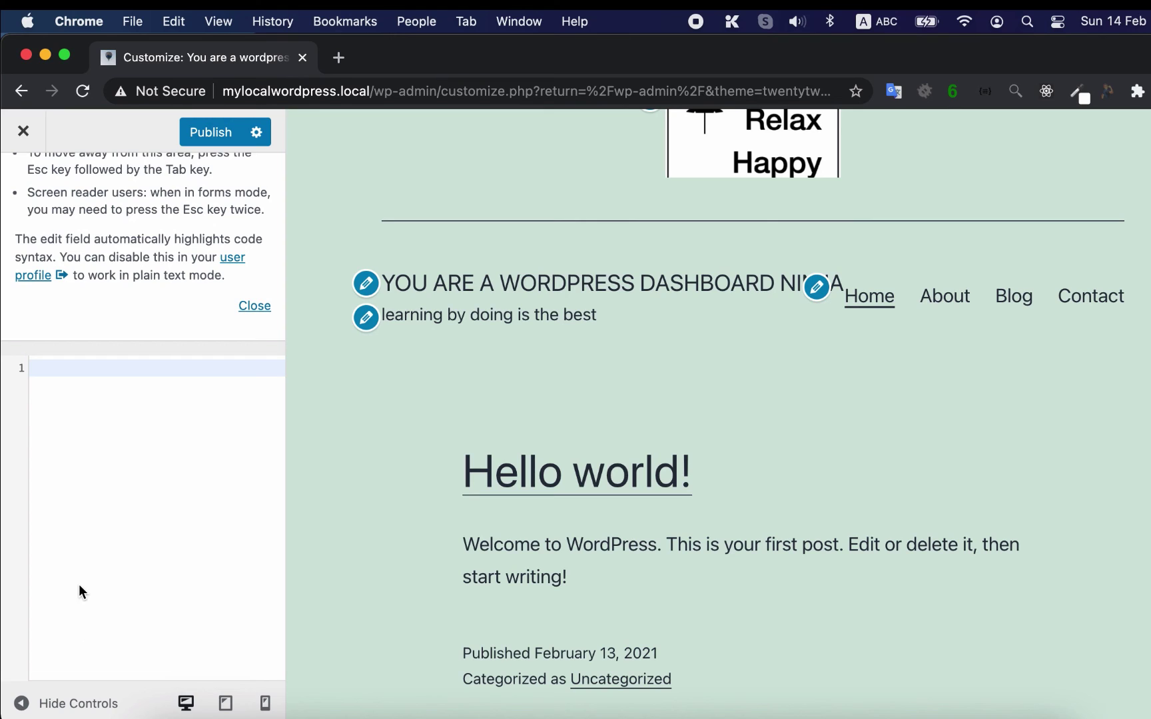
scroll(78, 585, "up", 5)
left_click(28, 212)
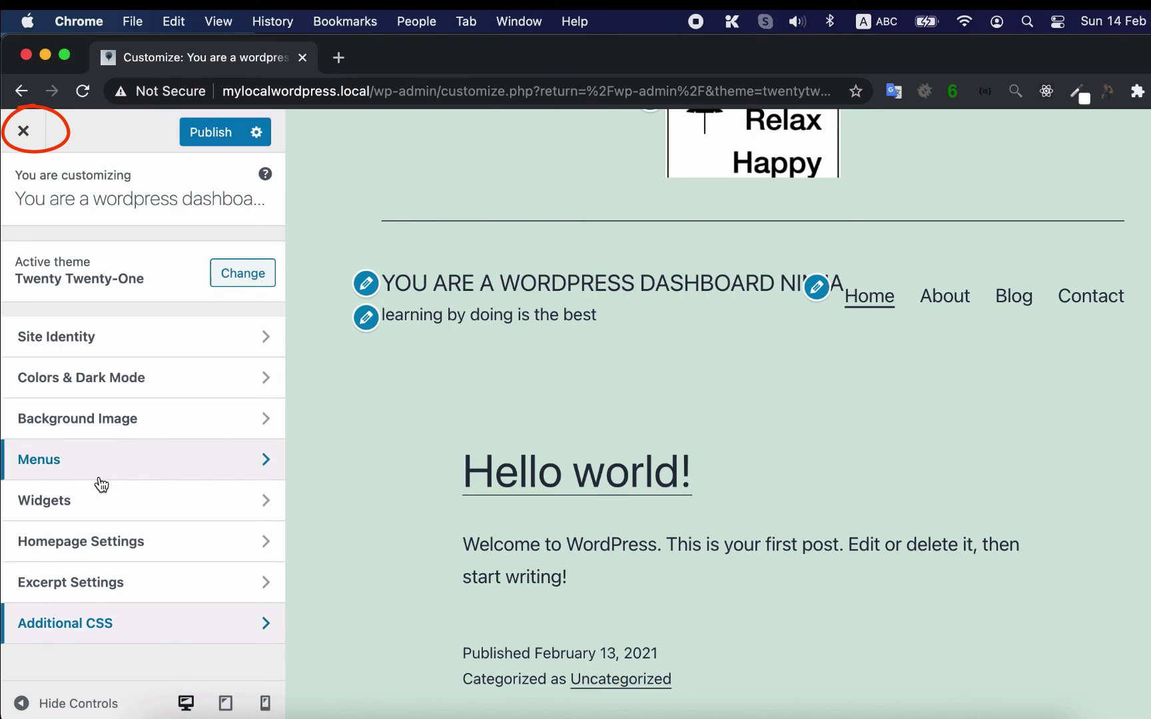
- Publish the changes and scroll the live site to the footer's See posts by date calendar
left_click(222, 132)
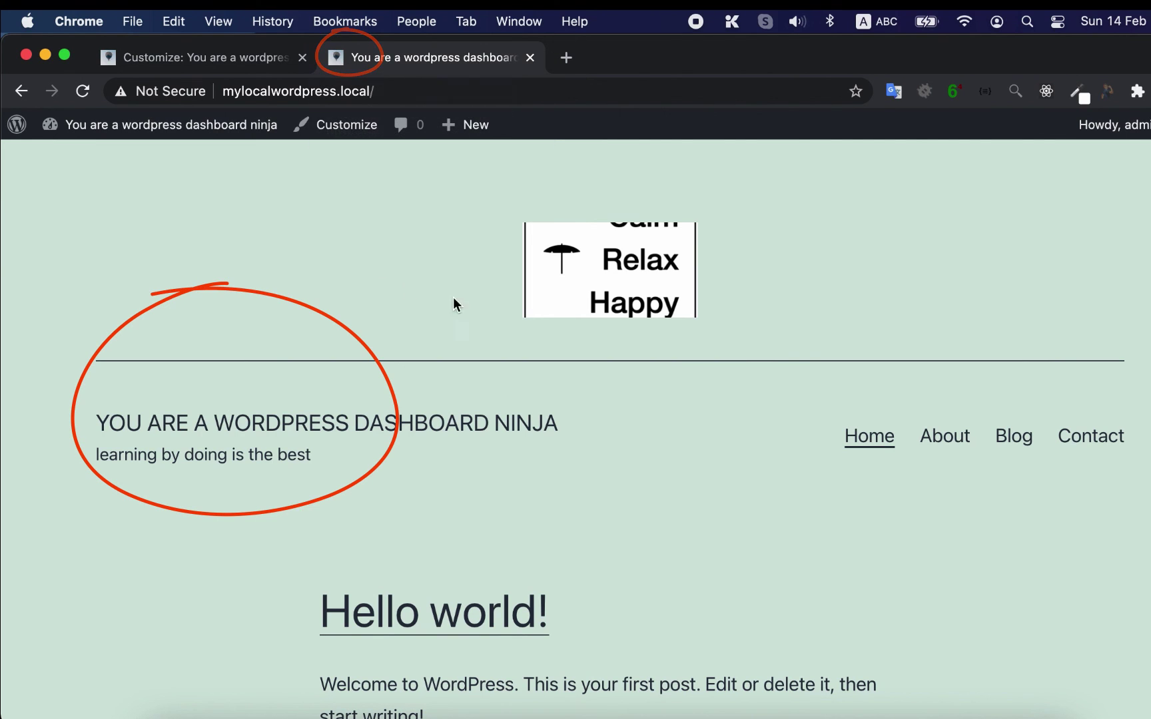
scroll(430, 468, "down", 3)
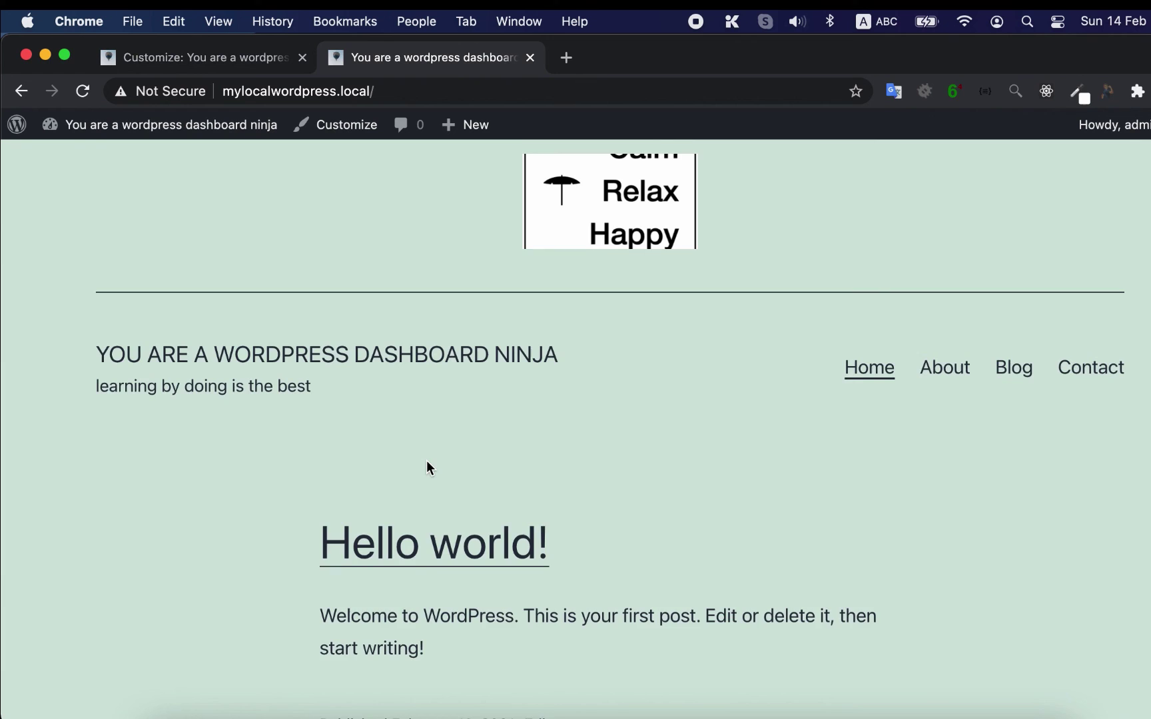
scroll(430, 468, "down", 10)
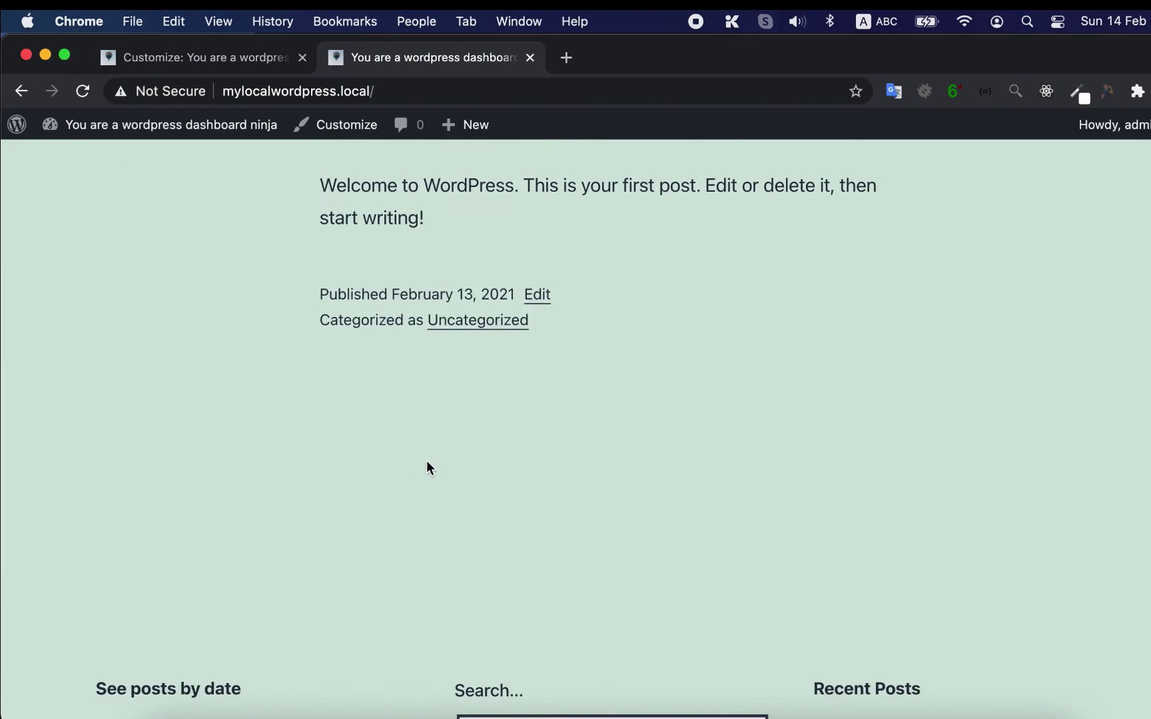
scroll(427, 462, "down", 5)
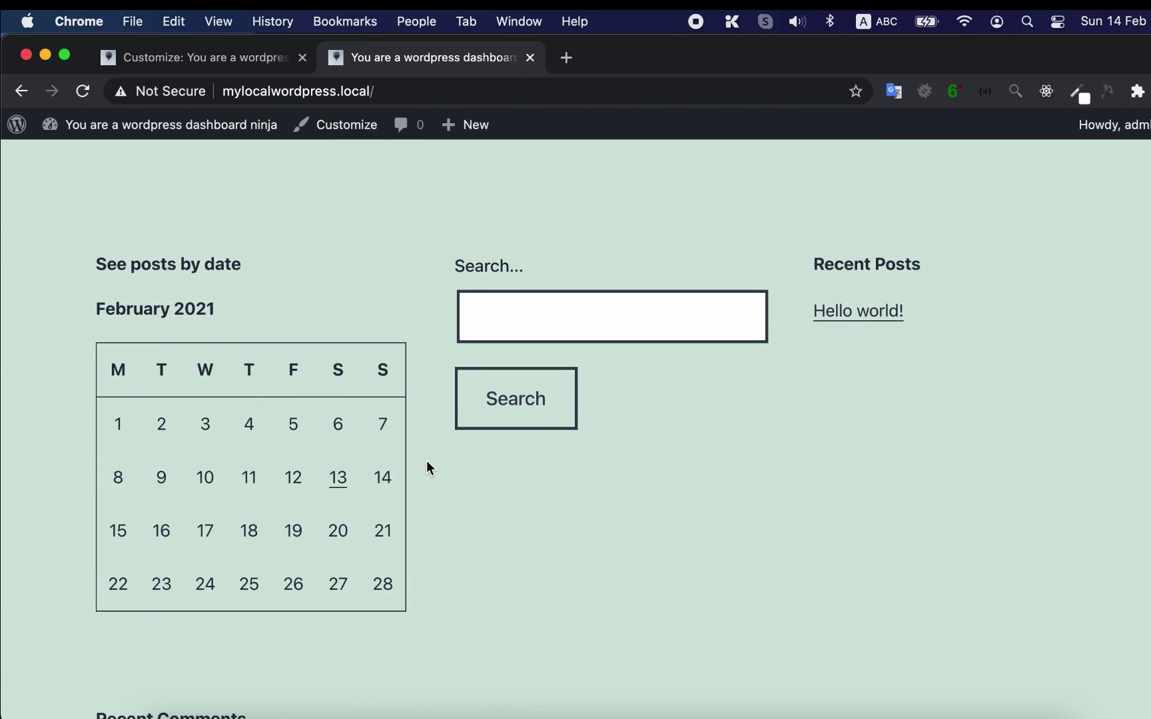
scroll(430, 468, "down", 3)
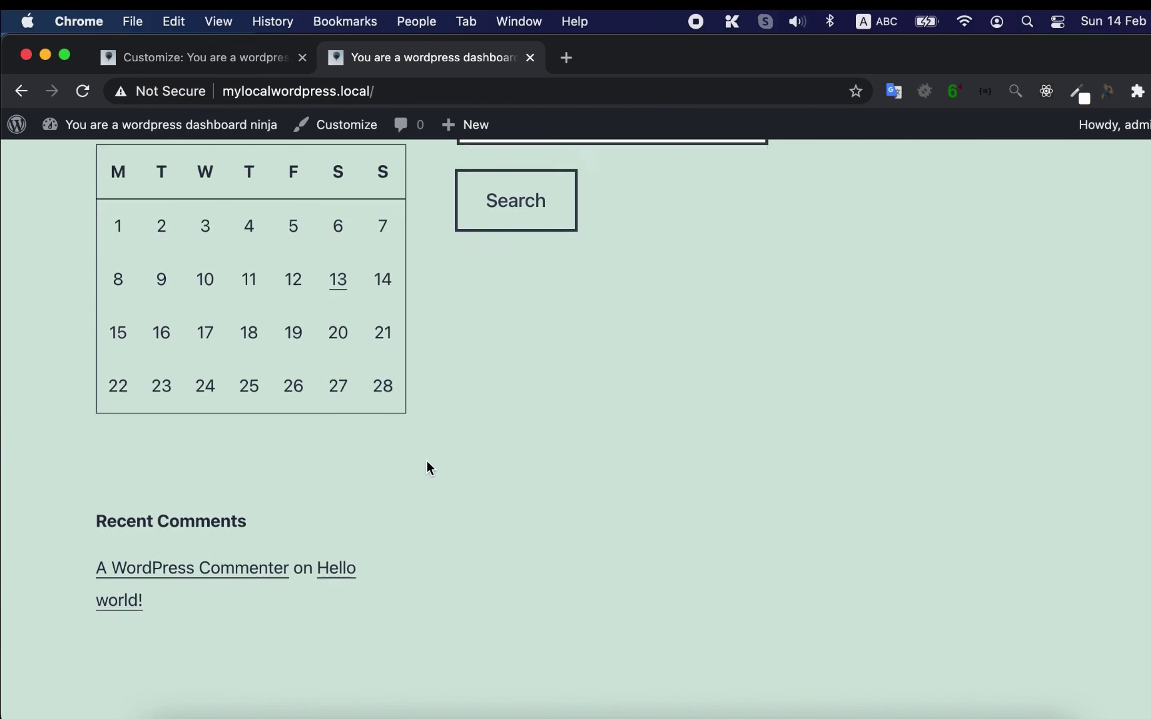
scroll(430, 468, "down", 2)
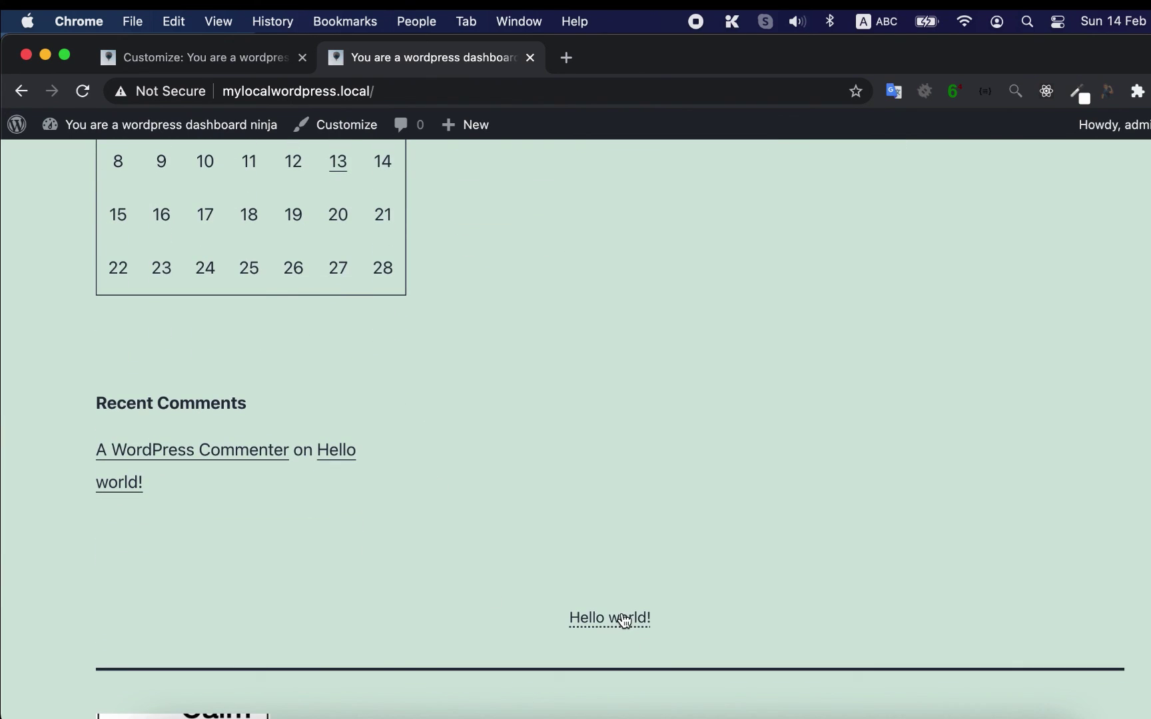